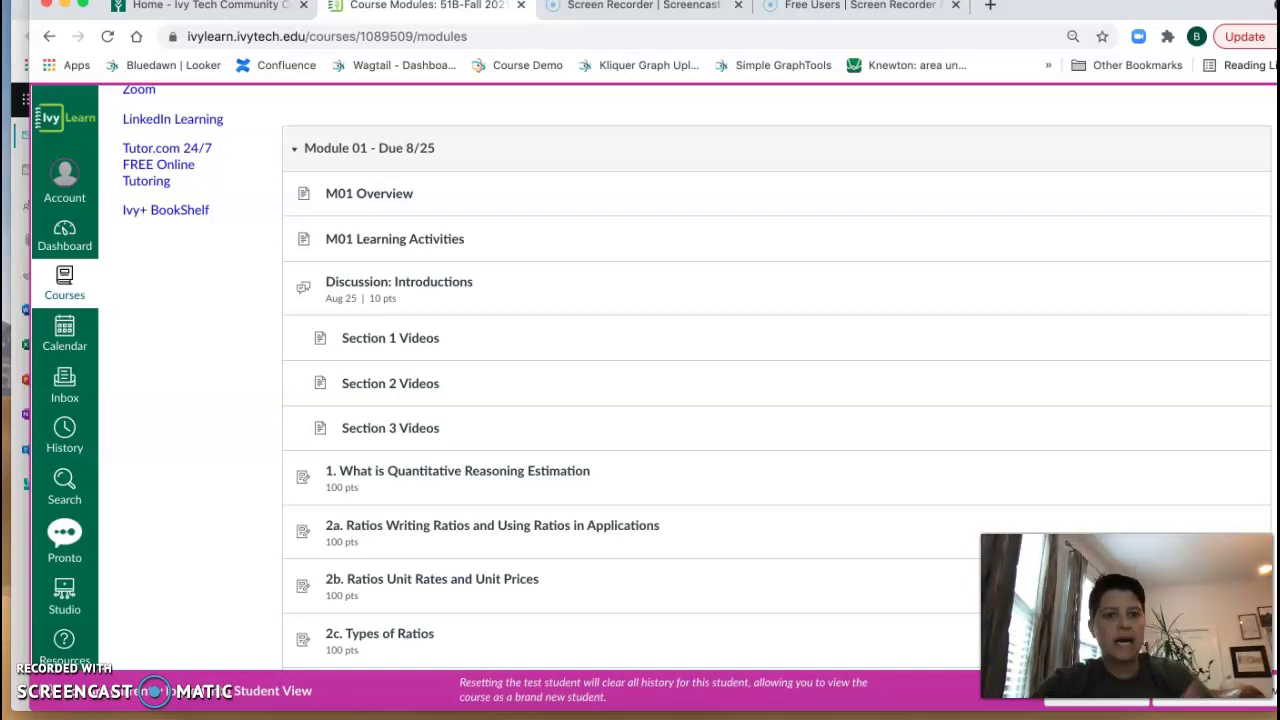
# - Open the assignment "2a. Ratios Writing Ratios and Using Ratios in Applications" from Module 01
pyautogui.scroll(-3, 471, 486)
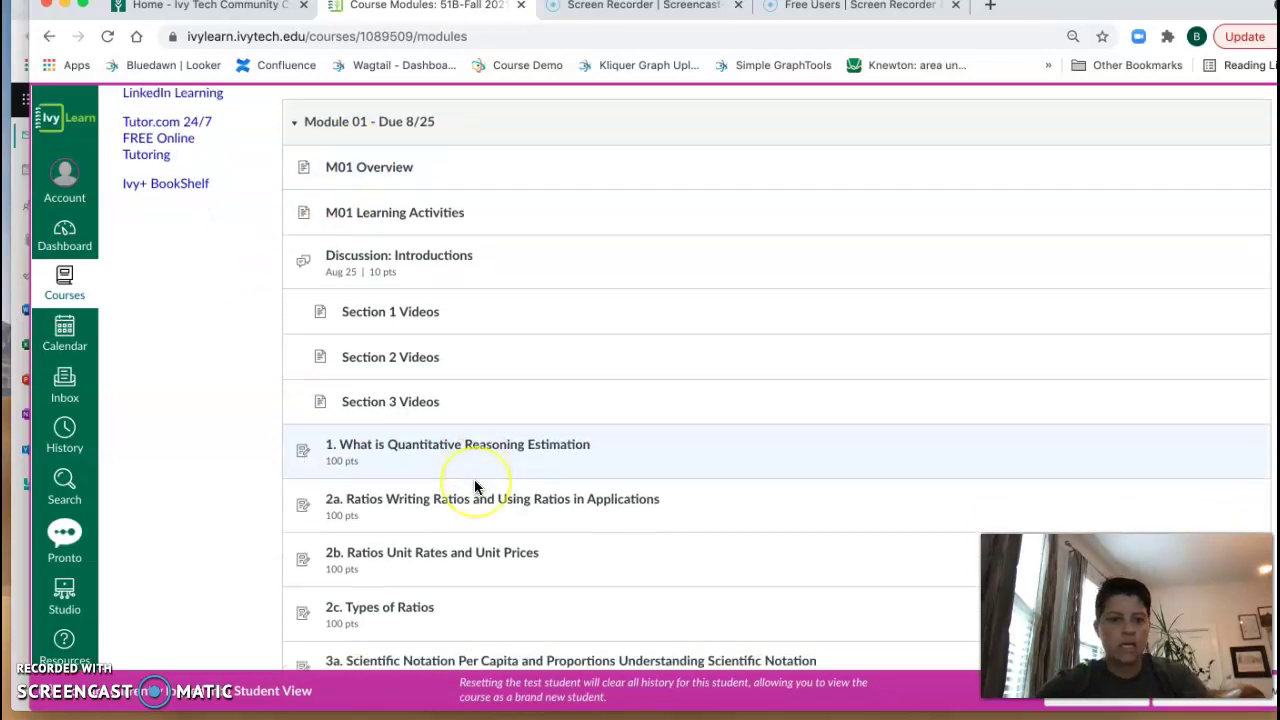
pyautogui.scroll(-2, 474, 487)
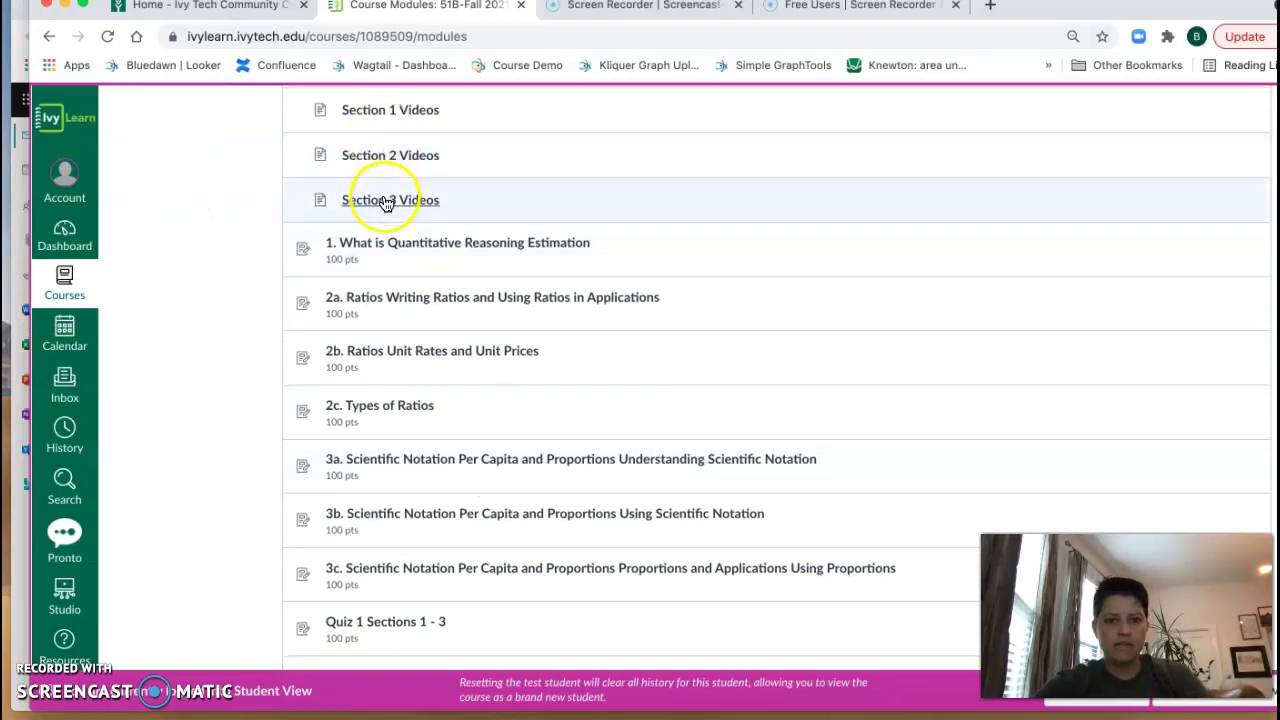
pyautogui.scroll(-2, 384, 277)
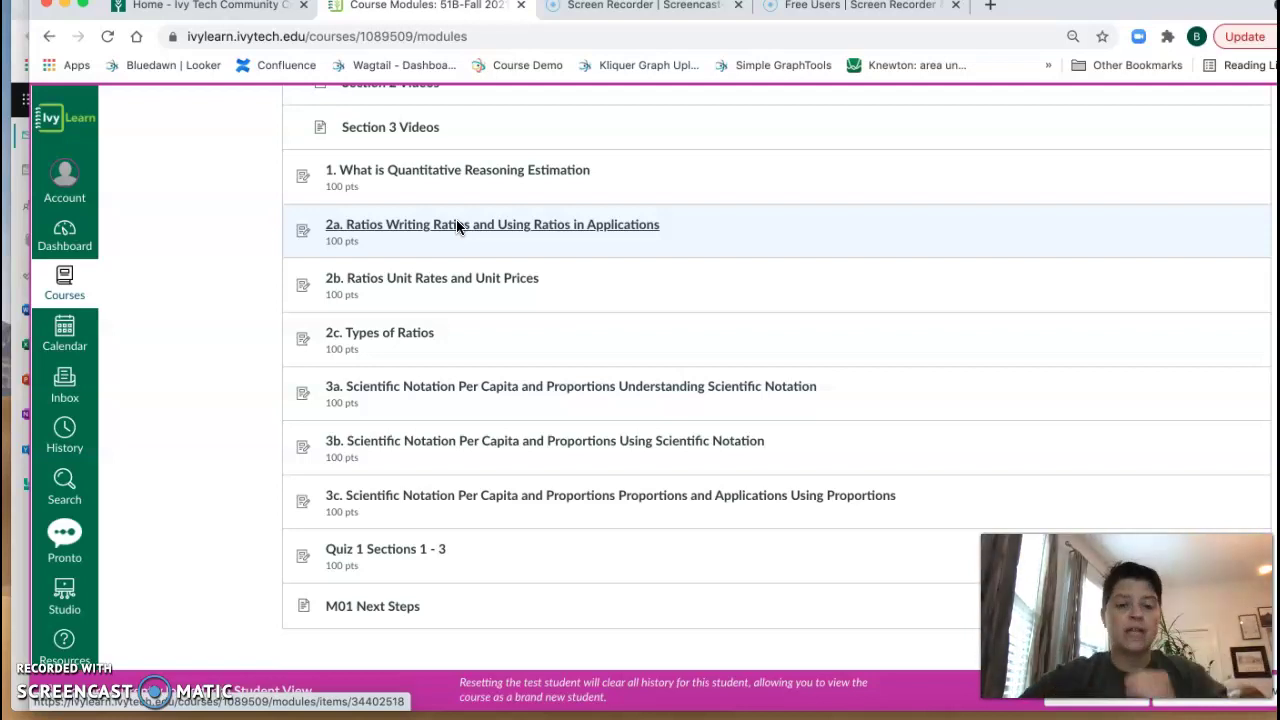
pyautogui.click(429, 176)
pyautogui.click(423, 228)
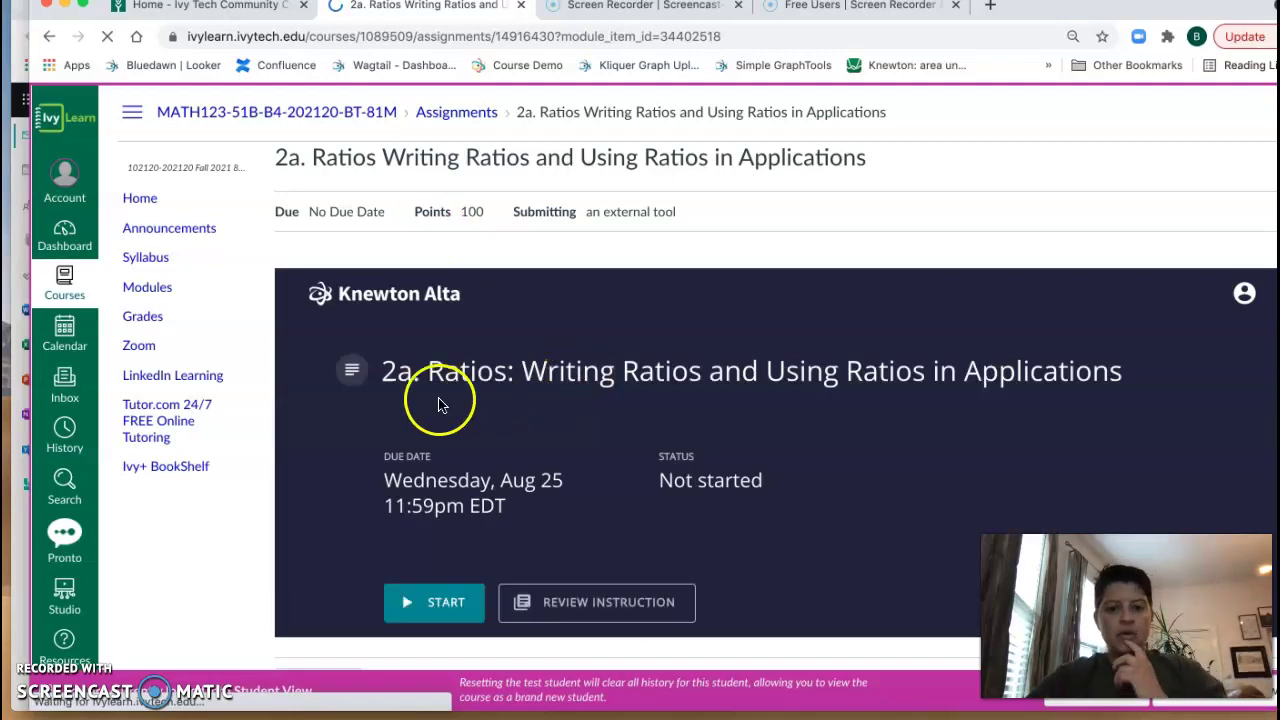
# - Review the assignment's activity and objectives, and start the assignment
pyautogui.scroll(-3, 815, 528)
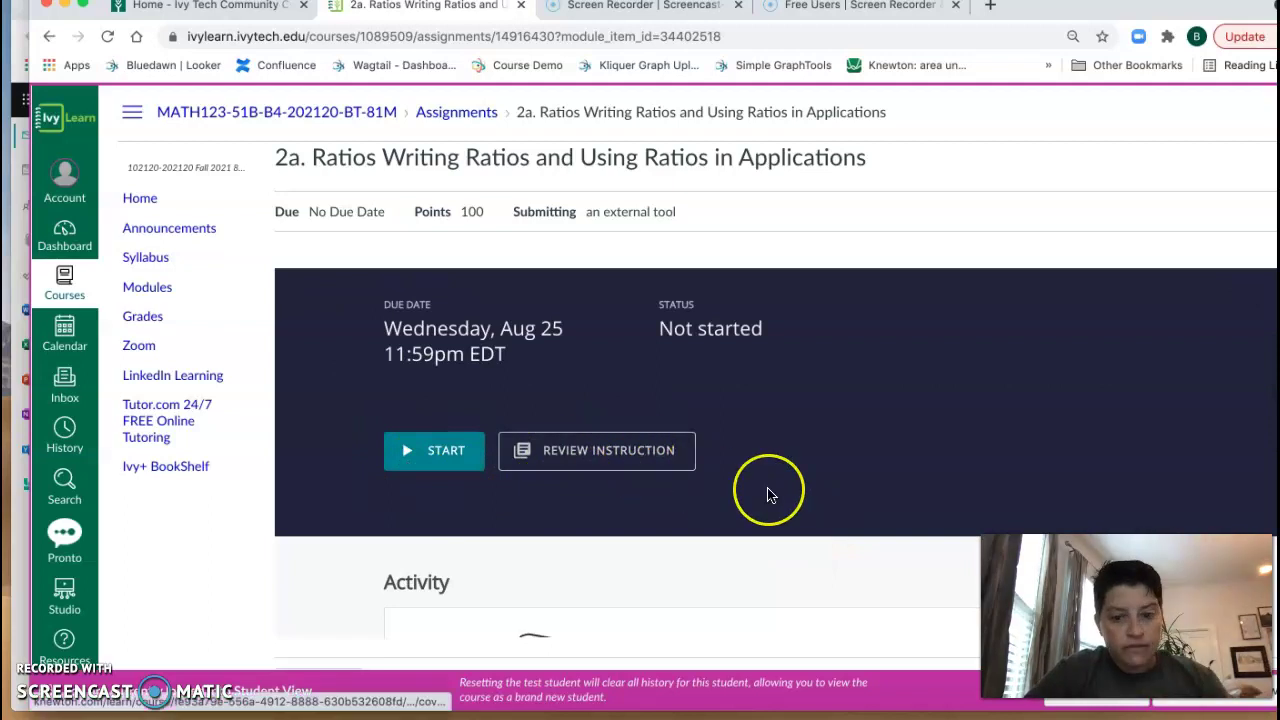
pyautogui.scroll(-1, 767, 494)
pyautogui.scroll(-5, 767, 487)
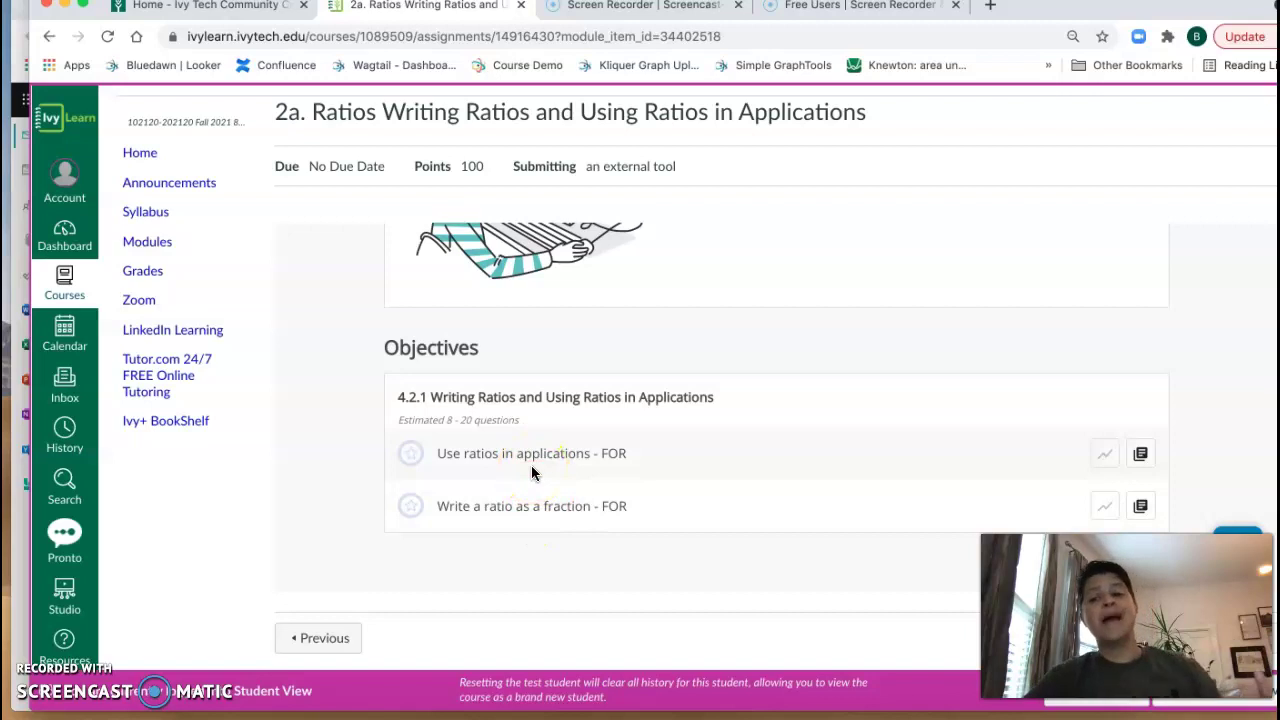
pyautogui.scroll(5, 531, 470)
pyautogui.click(428, 468)
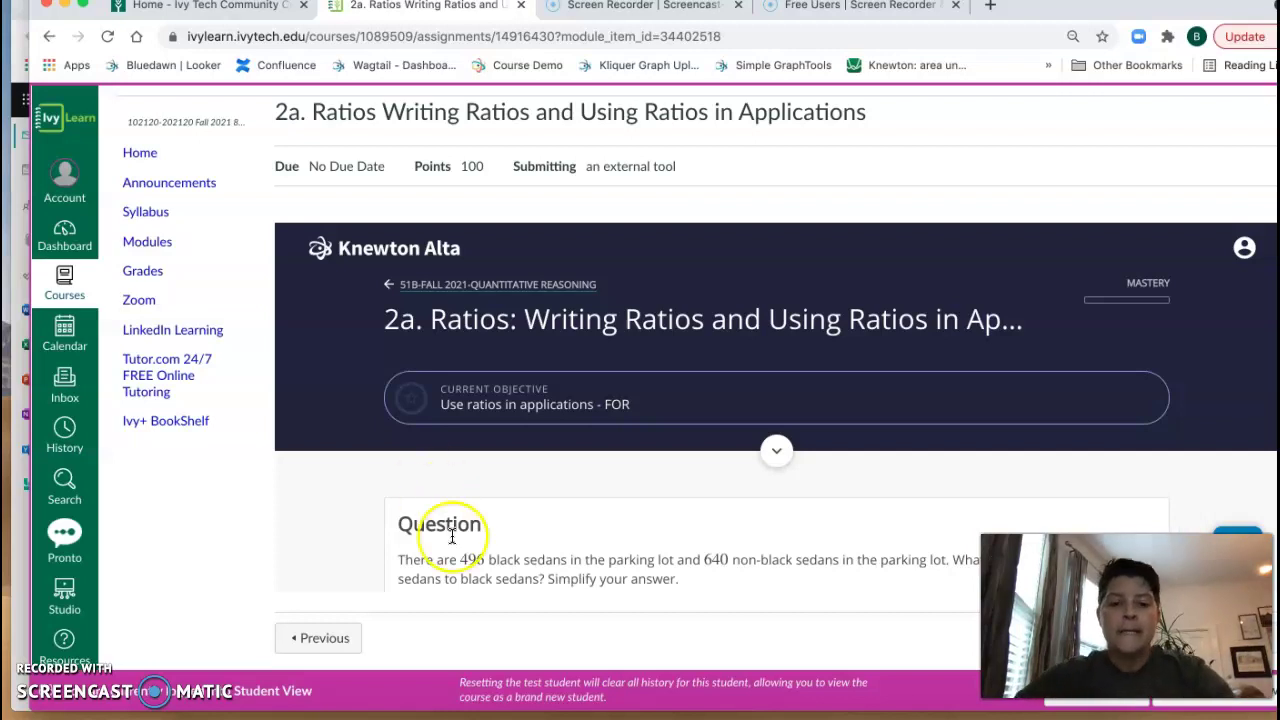
# - Answer the question on the ratio of non-black to black sedans with the fraction 1/2 and submit it
pyautogui.scroll(-1, 449, 537)
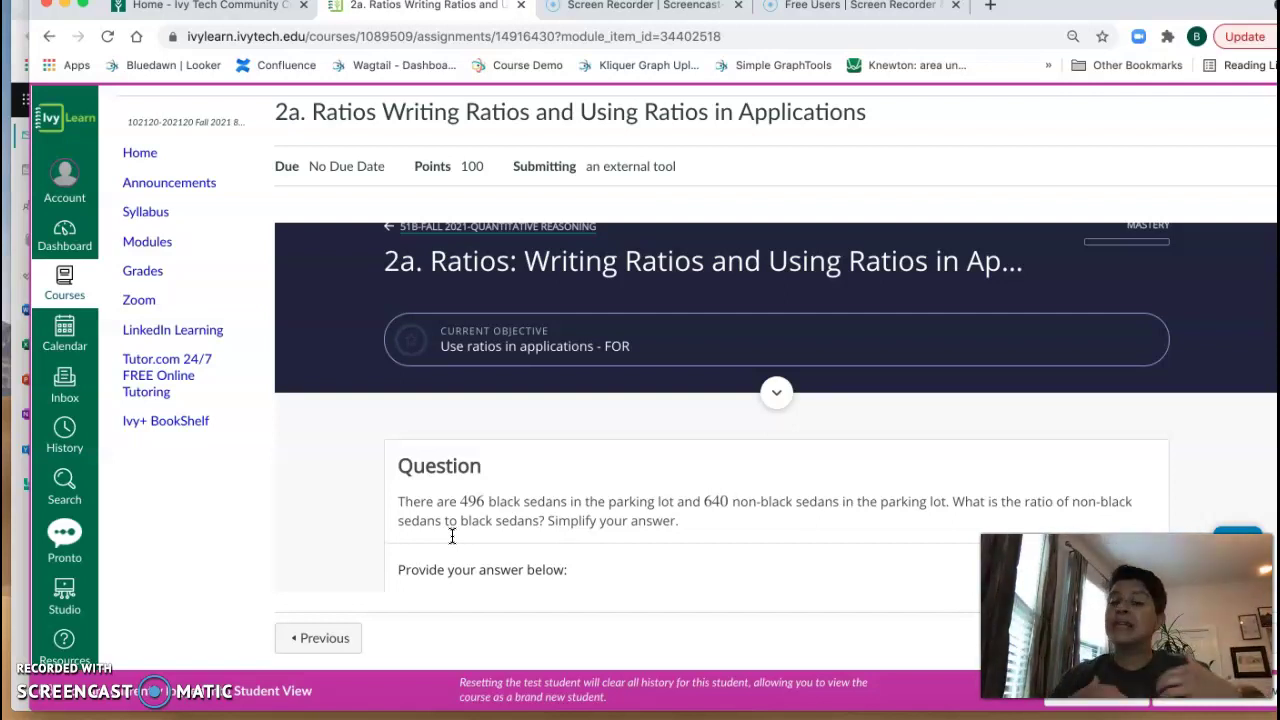
pyautogui.scroll(-4, 452, 536)
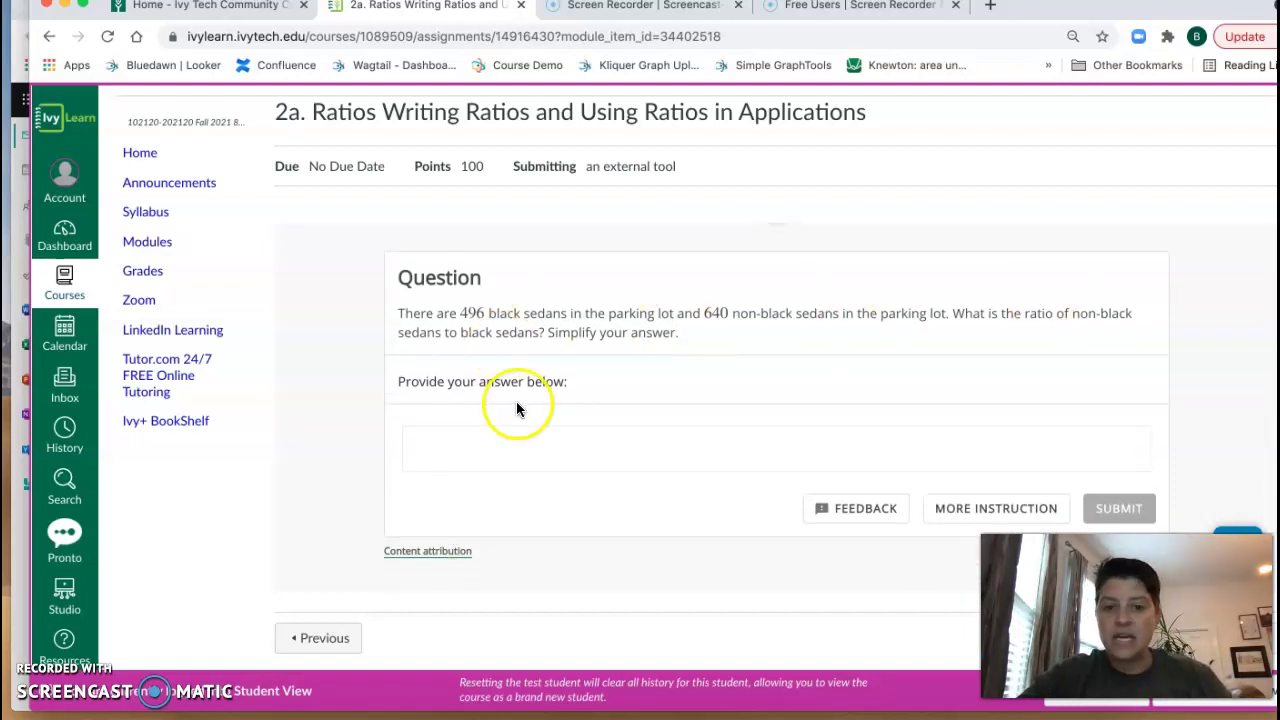
pyautogui.click(494, 451)
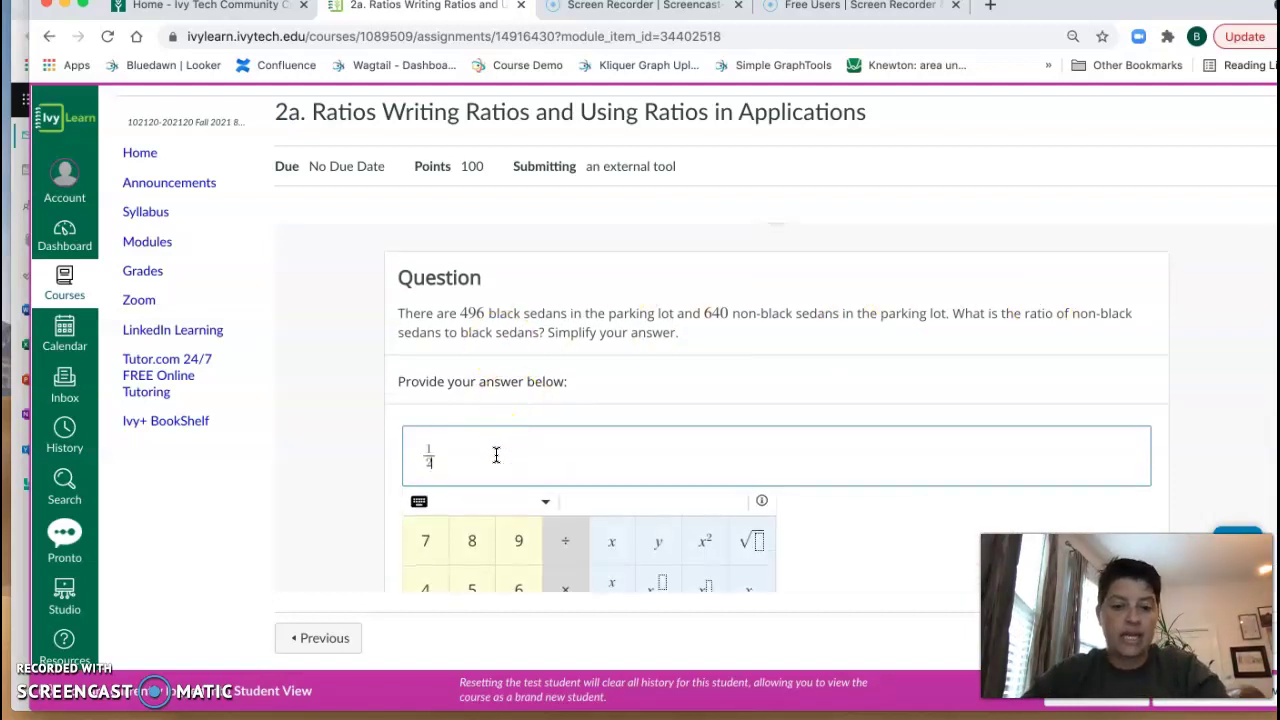
pyautogui.scroll(-3, 757, 423)
pyautogui.scroll(-4, 917, 450)
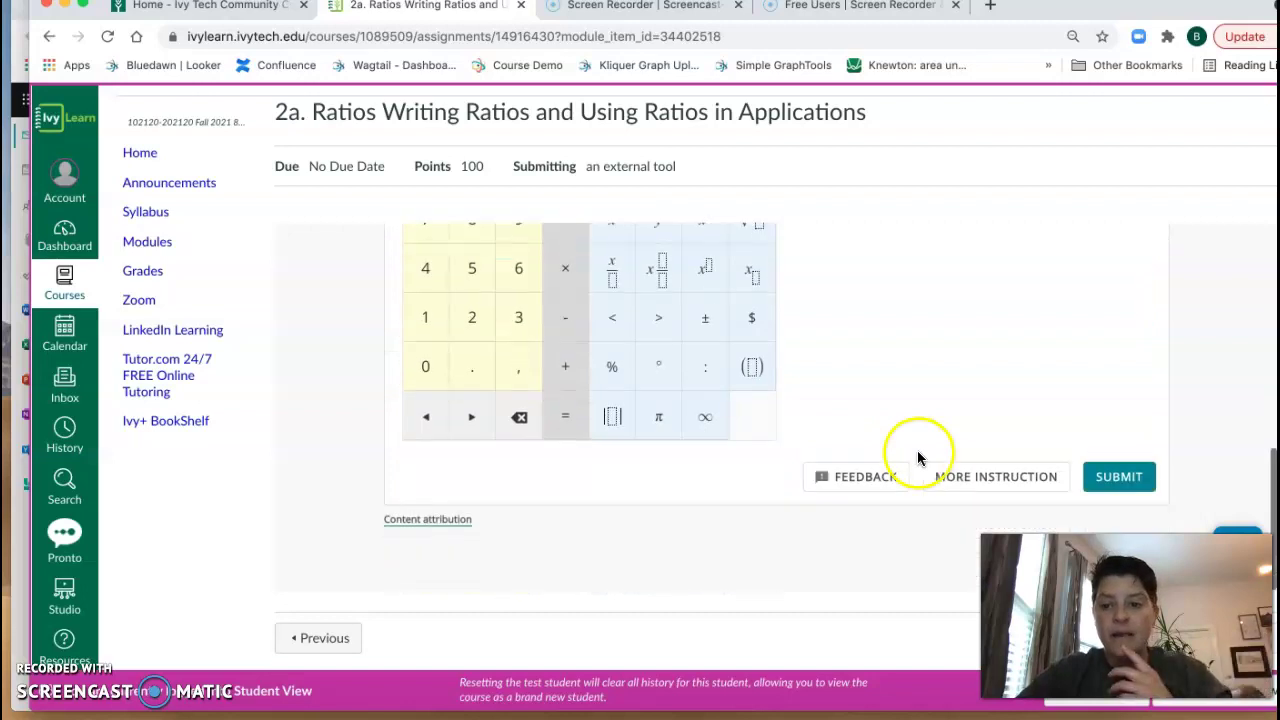
pyautogui.click(1116, 476)
# - Replace the sedan ratio answer with the fraction 3/45 and submit the second attempt
pyautogui.scroll(3, 1114, 478)
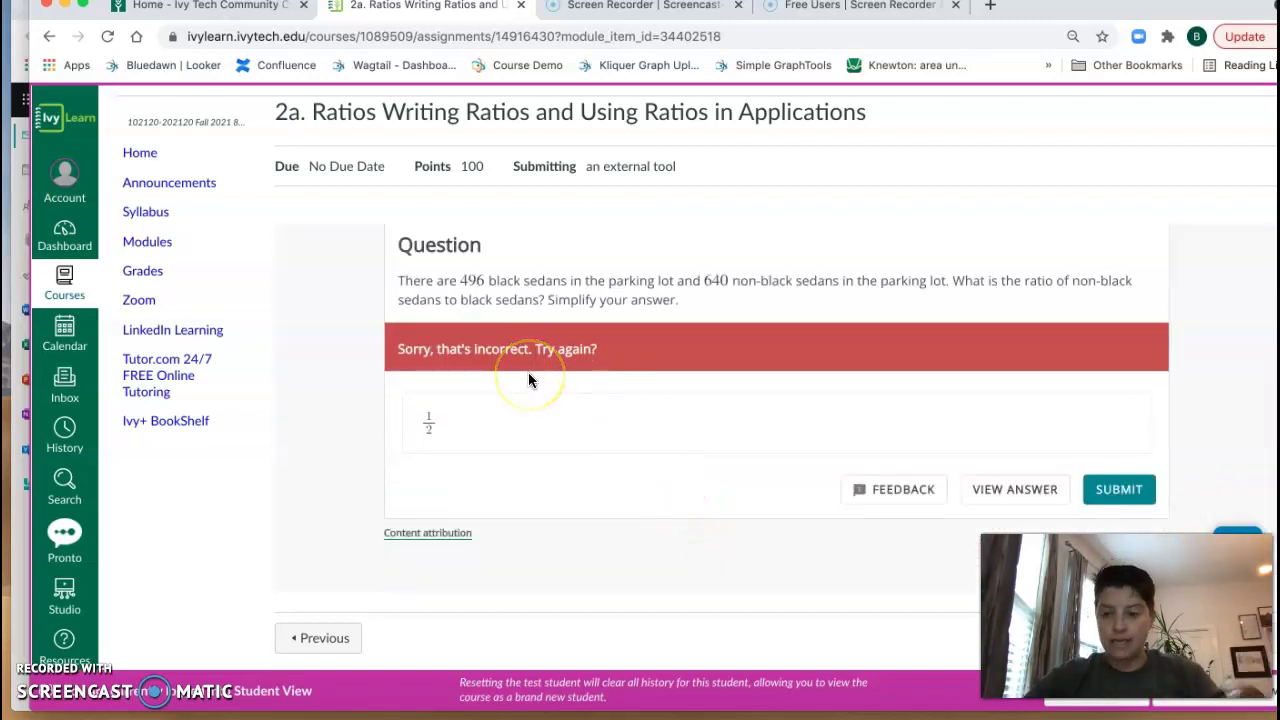
pyautogui.moveTo(443, 423); pyautogui.dragTo(408, 428)
pyautogui.write('3/45')
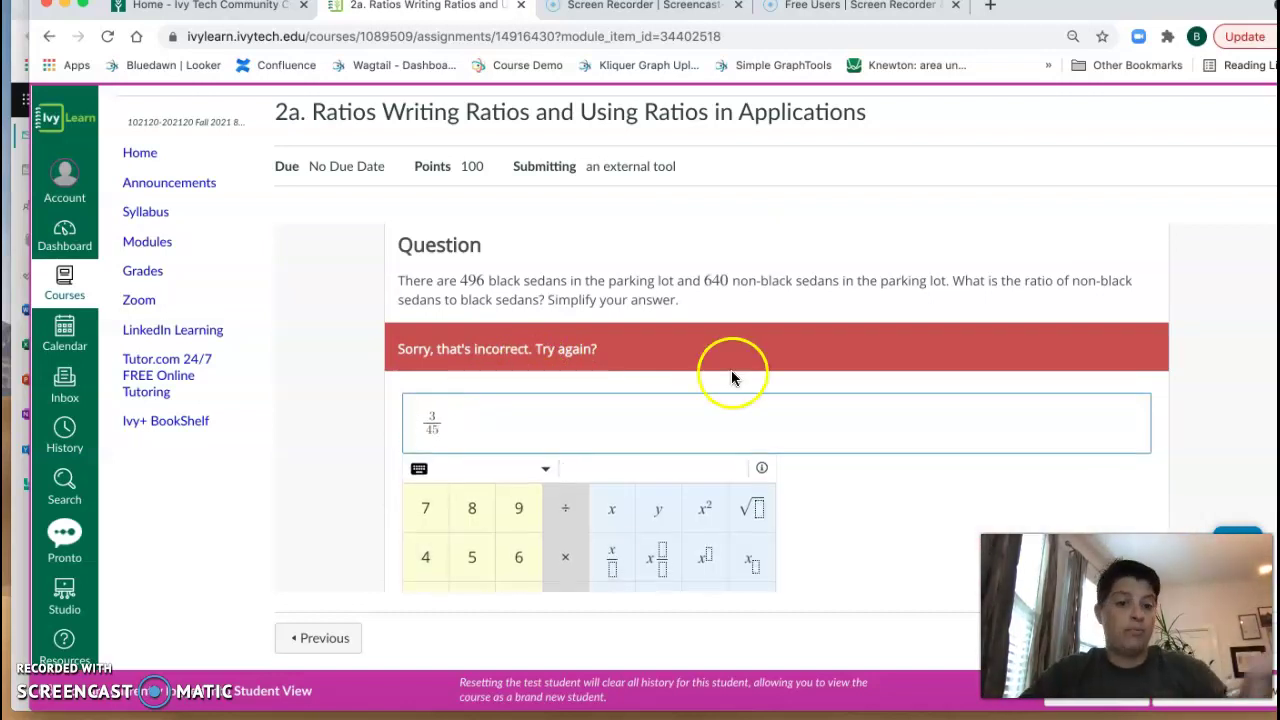
pyautogui.scroll(-3, 888, 458)
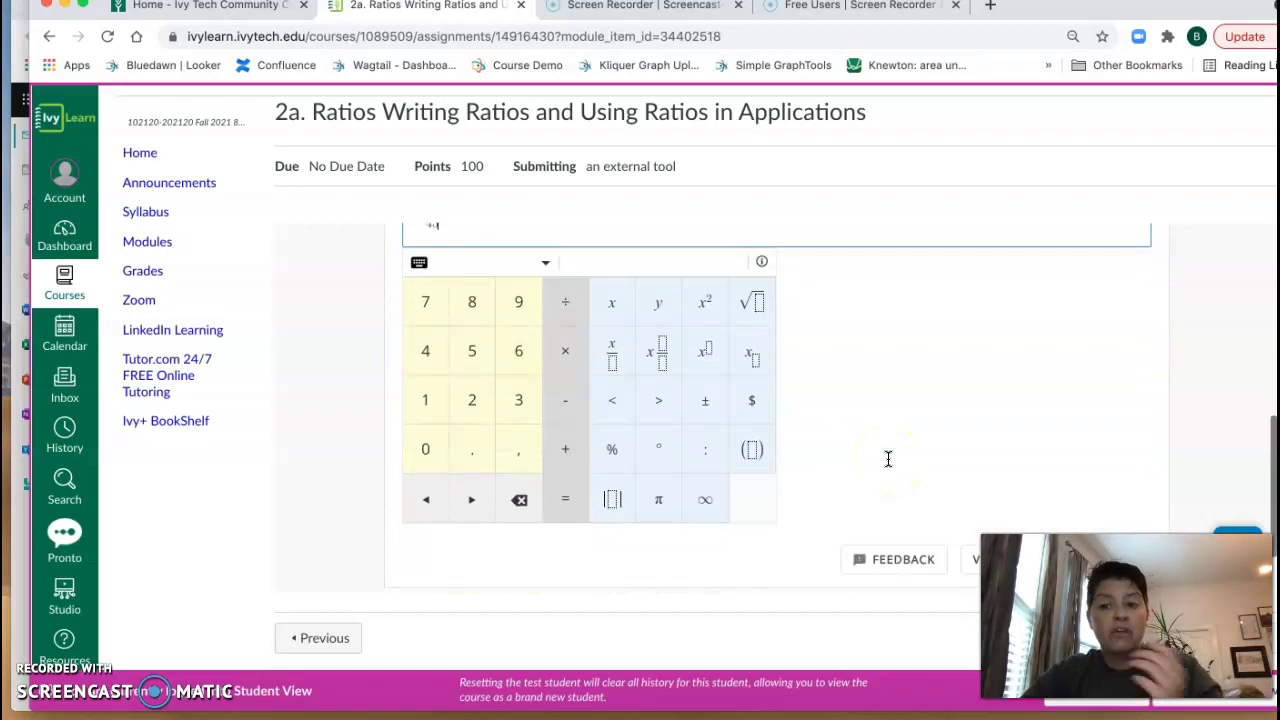
pyautogui.click(1118, 478)
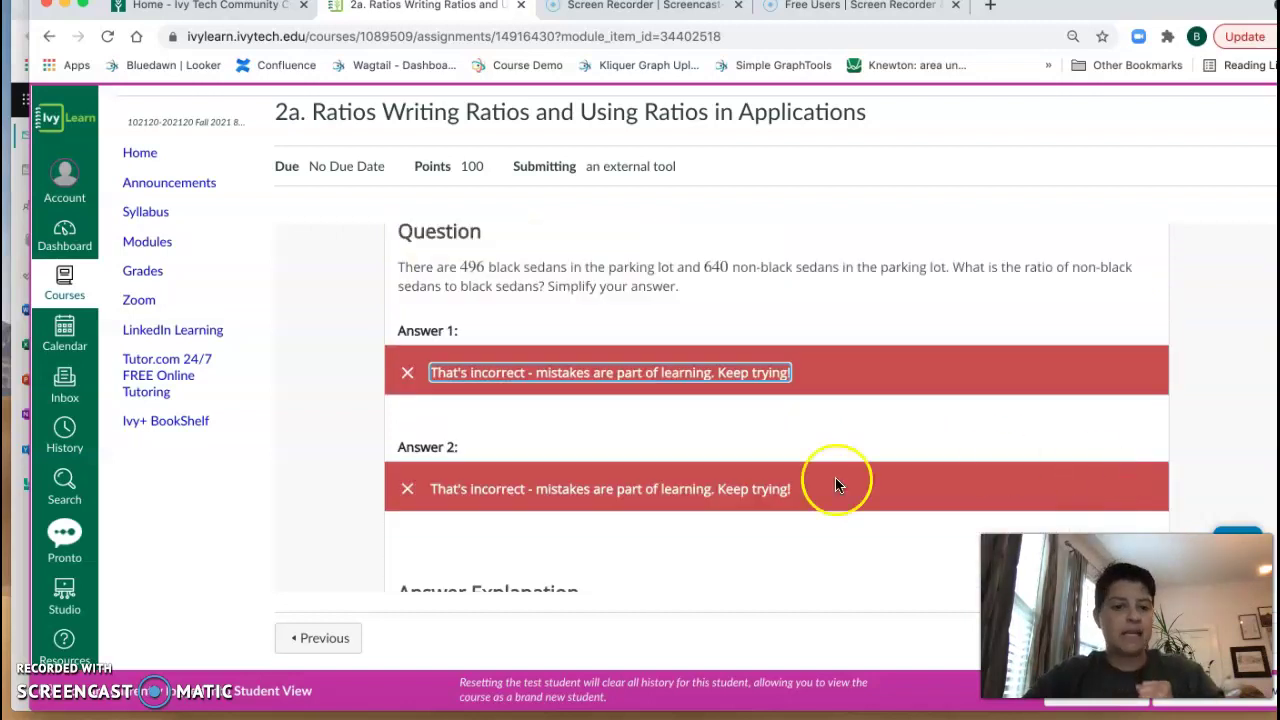
# - Read through the answer explanation for the sedan ratio question and continue to the following question
pyautogui.scroll(-2, 805, 490)
pyautogui.scroll(-4, 797, 494)
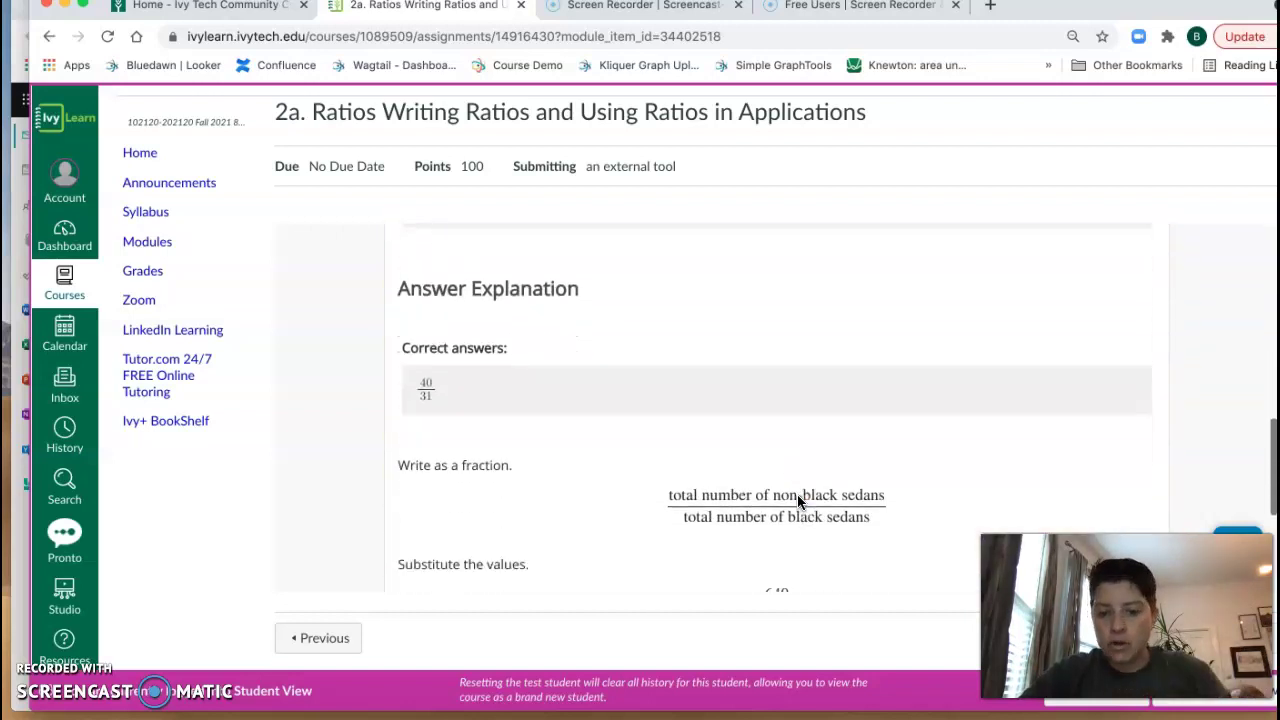
pyautogui.scroll(-1, 643, 434)
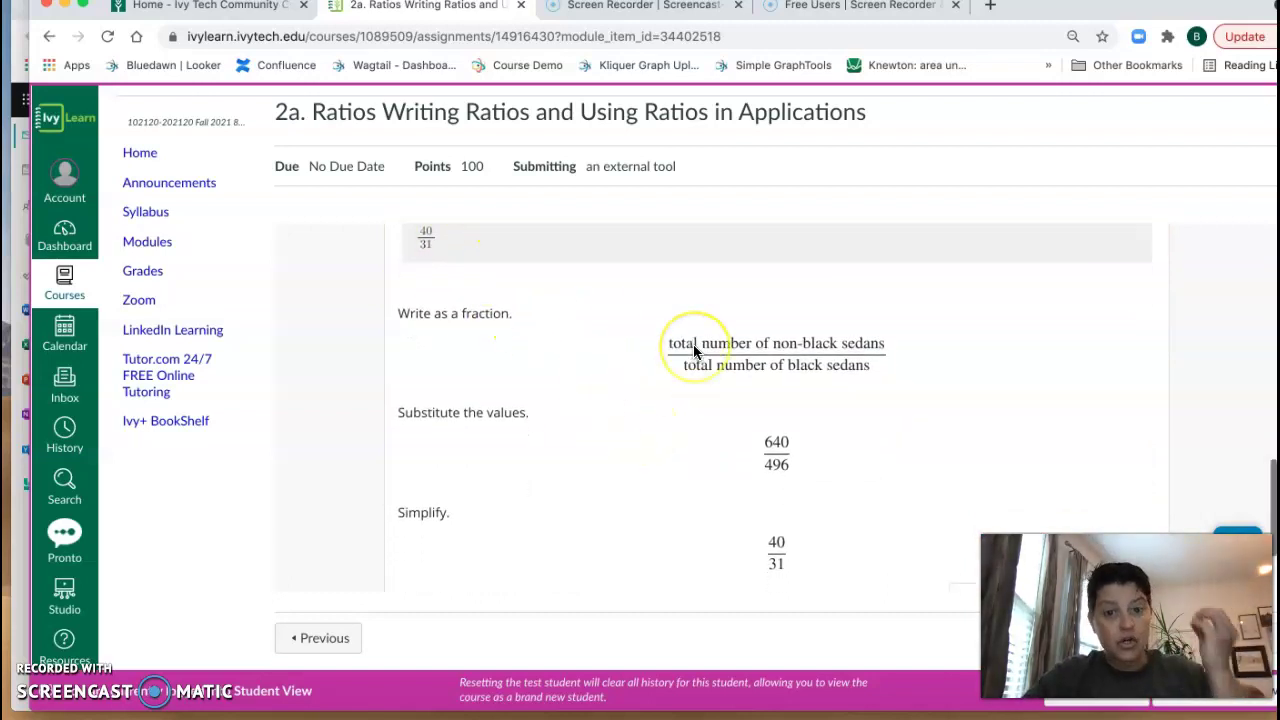
pyautogui.scroll(-2, 694, 349)
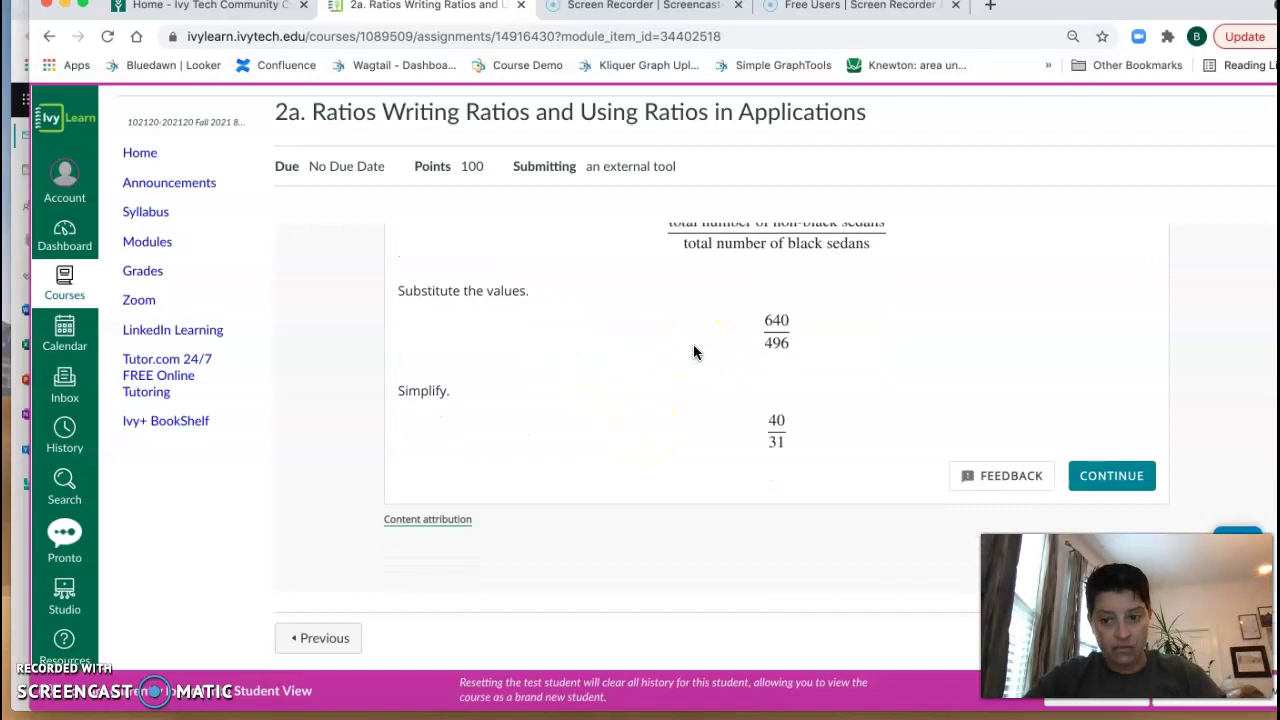
pyautogui.click(1110, 475)
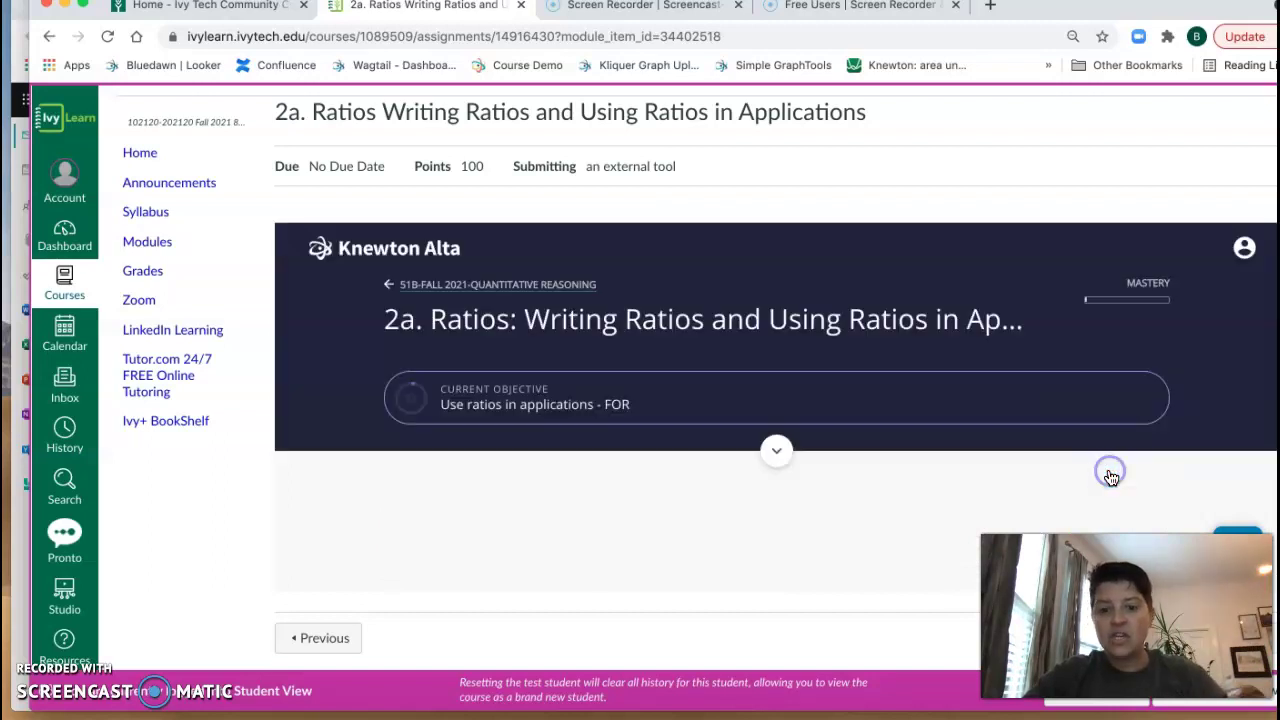
pyautogui.click(1039, 456)
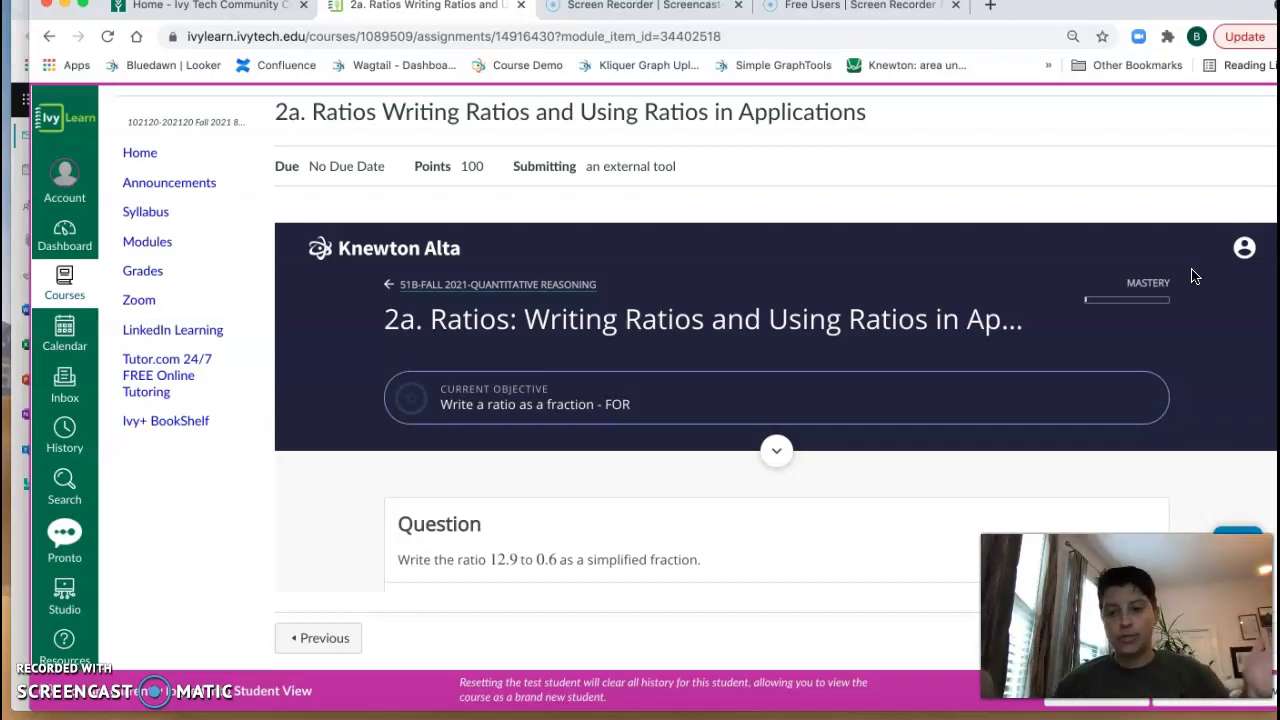
# - Answer the 12.9 to 0.6 ratio question with numerator 129 and denominator 6, and submit it
pyautogui.click(1123, 397)
pyautogui.scroll(-2, 1123, 397)
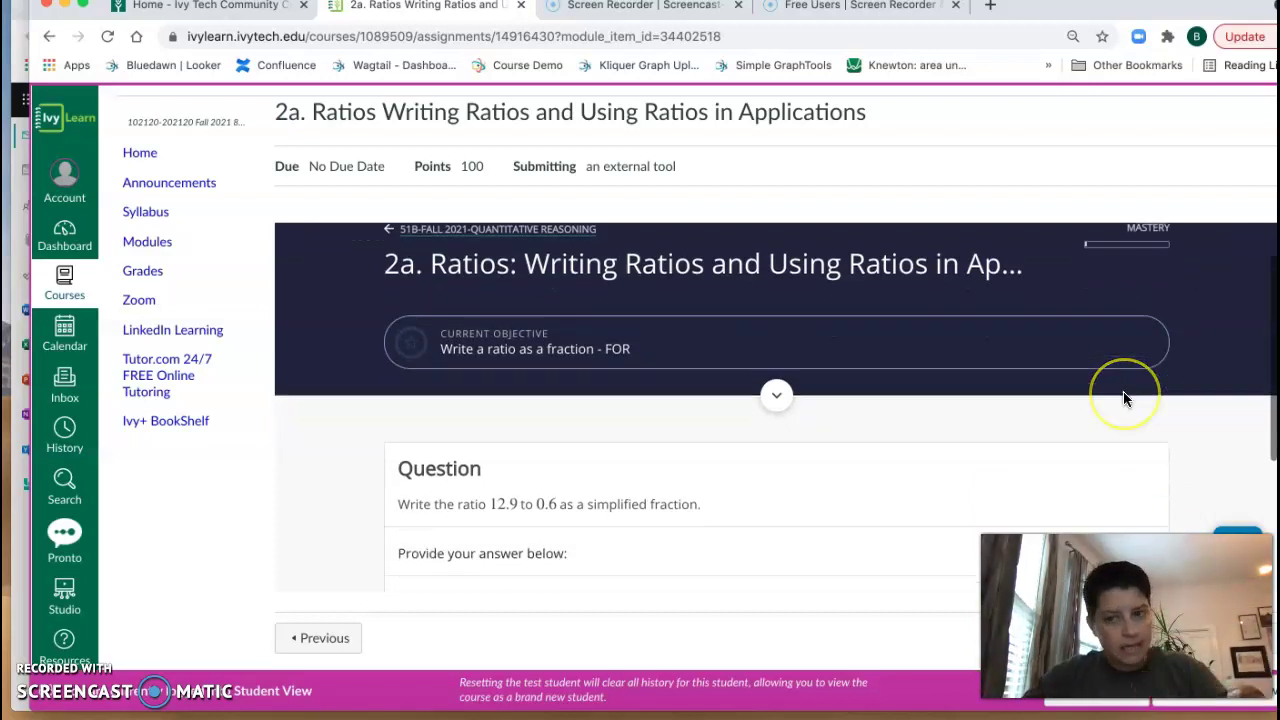
pyautogui.scroll(-1, 1123, 398)
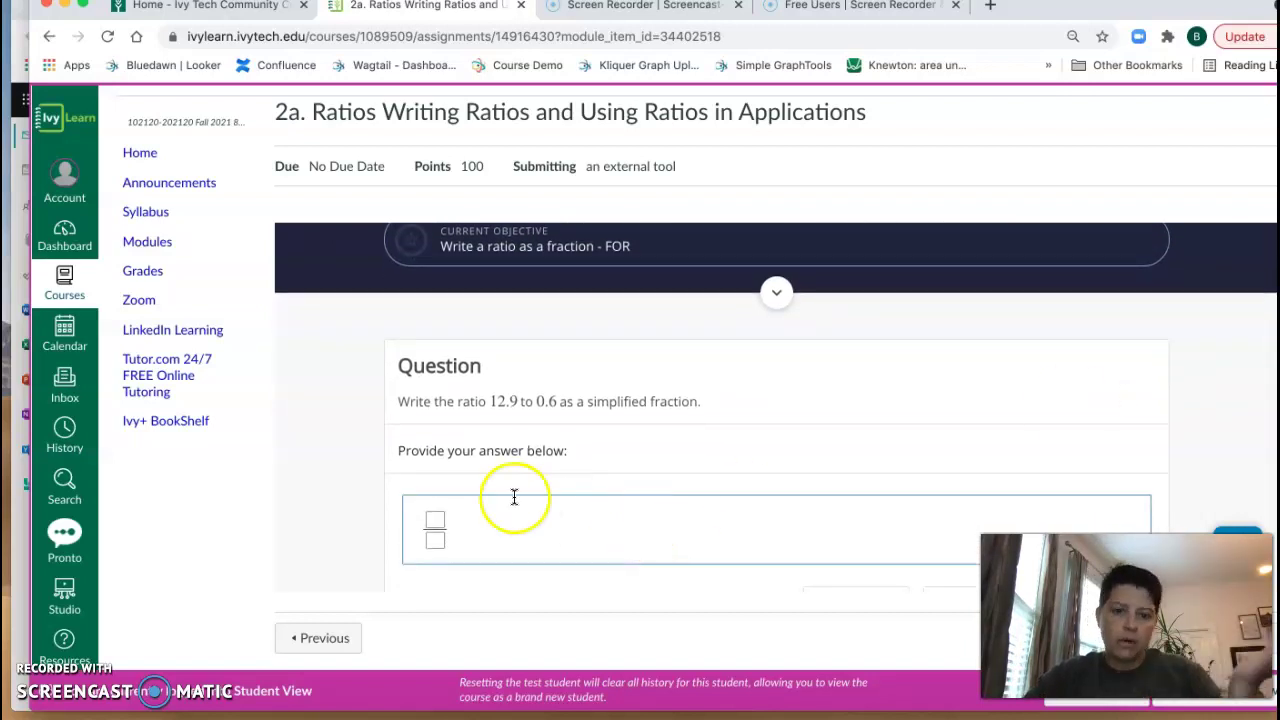
pyautogui.click(440, 527)
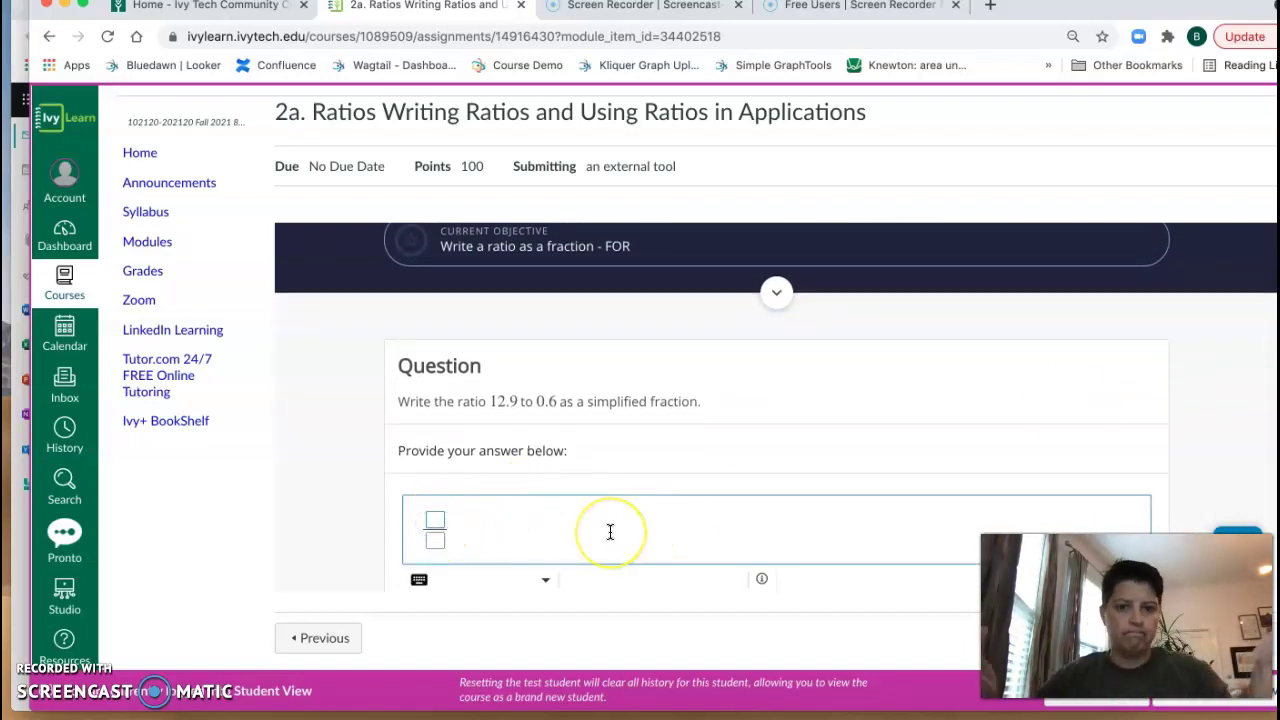
pyautogui.write('129')
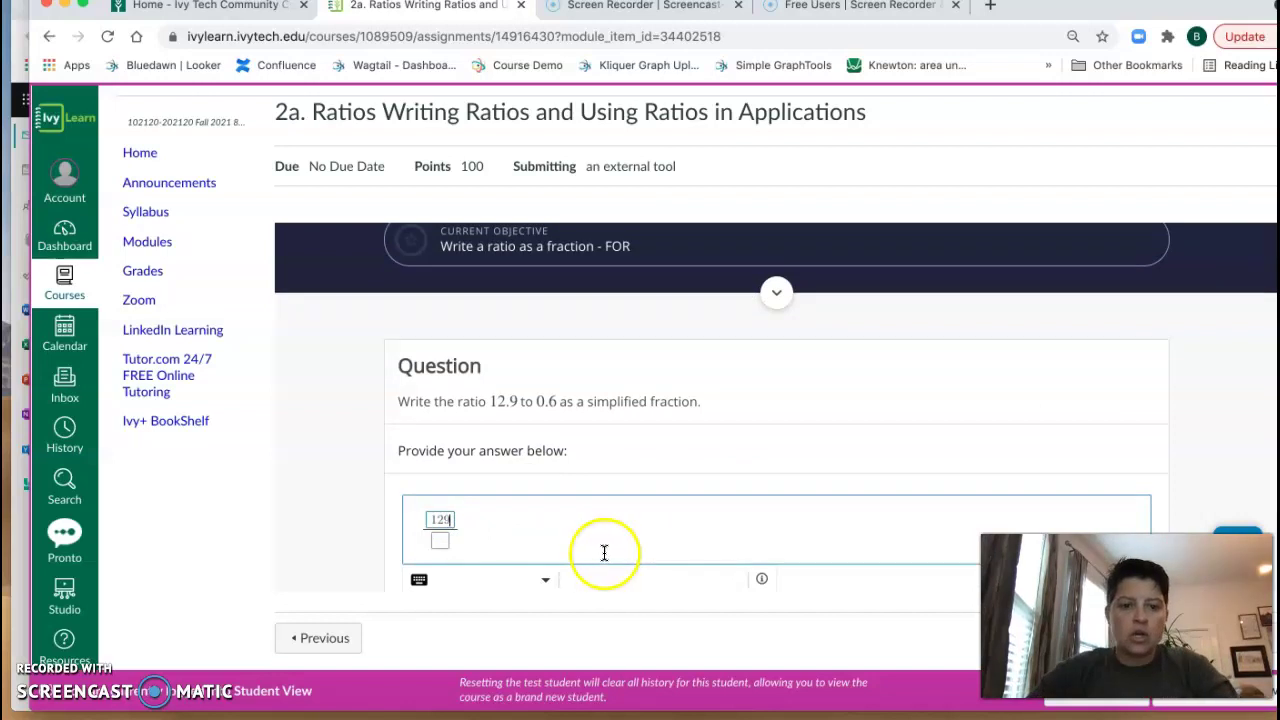
pyautogui.write('6')
pyautogui.scroll(-1, 708, 609)
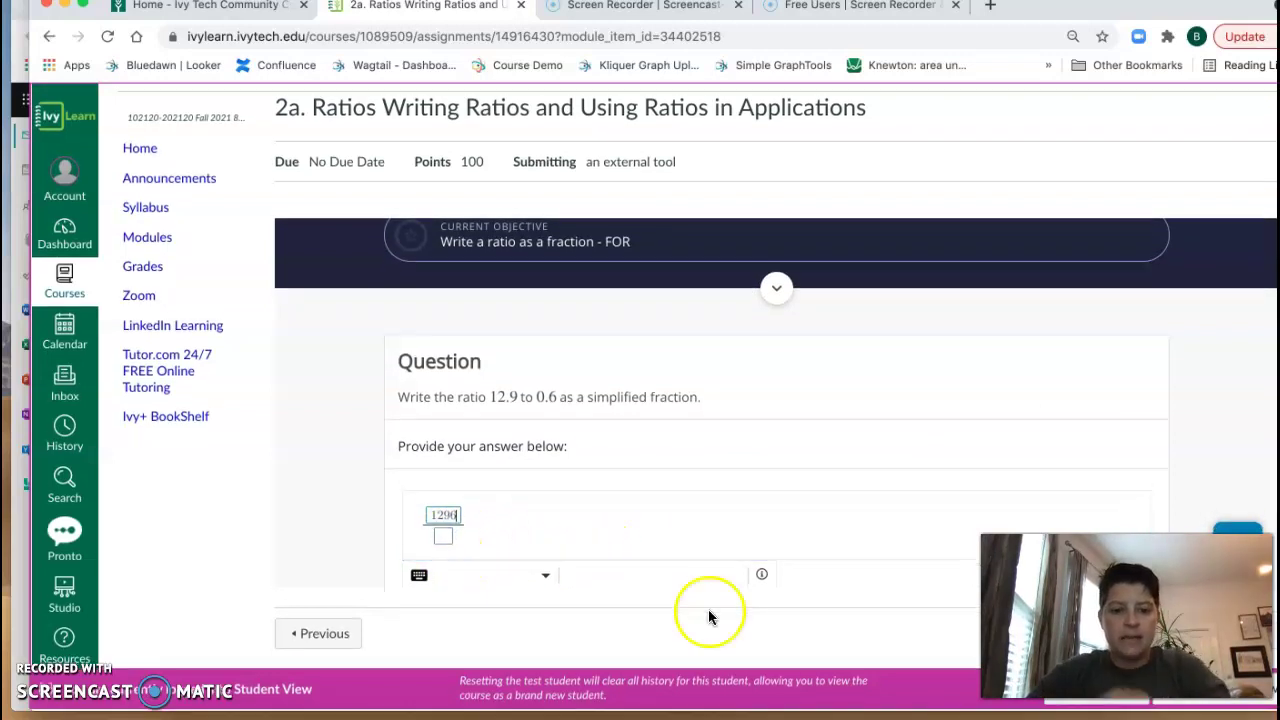
pyautogui.press('BackSpace')
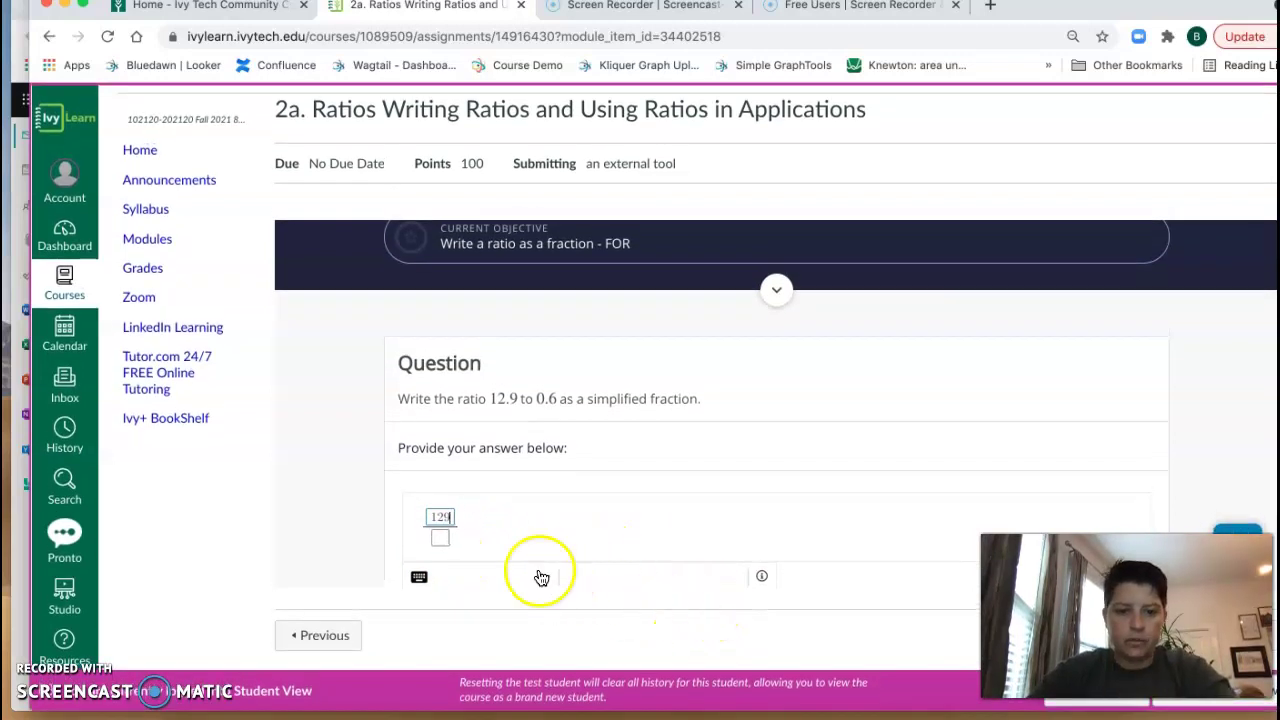
pyautogui.click(440, 541)
pyautogui.write('6')
pyautogui.scroll(-5, 800, 500)
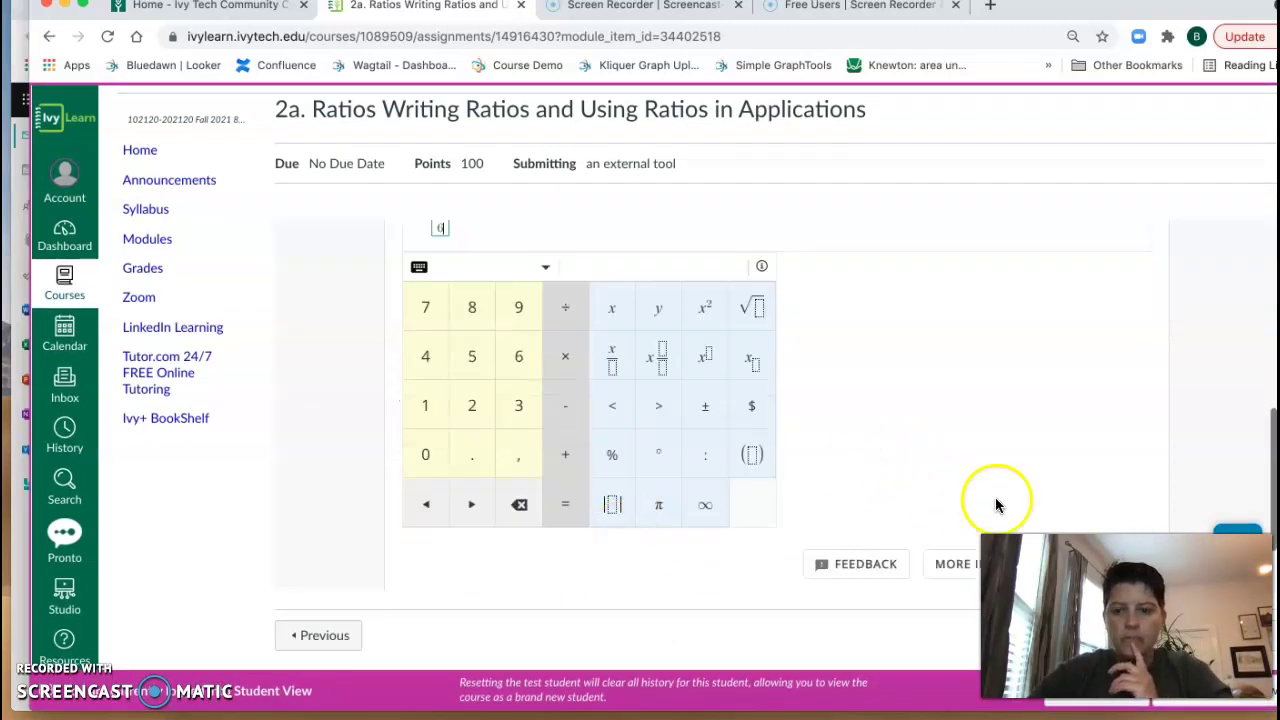
pyautogui.click(1090, 484)
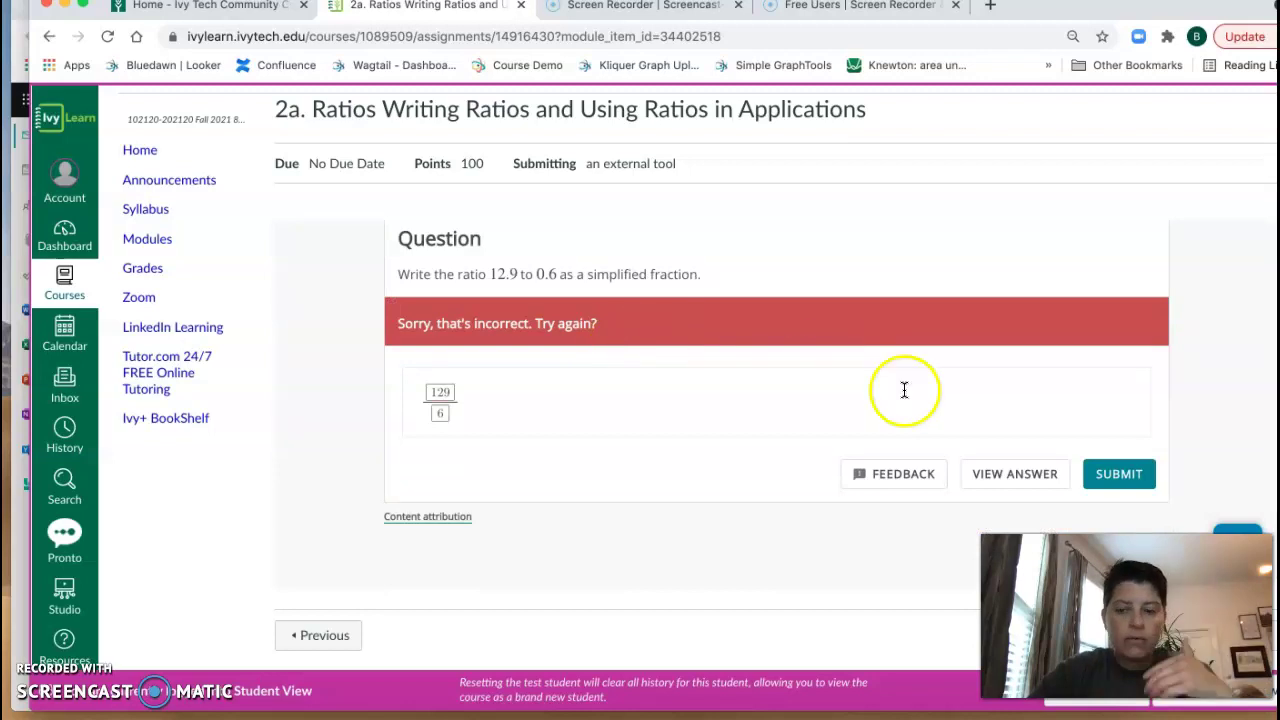
# - Resubmit 129/6 unchanged for the 12.9 to 0.6 ratio, read the answer explanation, and continue to another question
pyautogui.click(1120, 474)
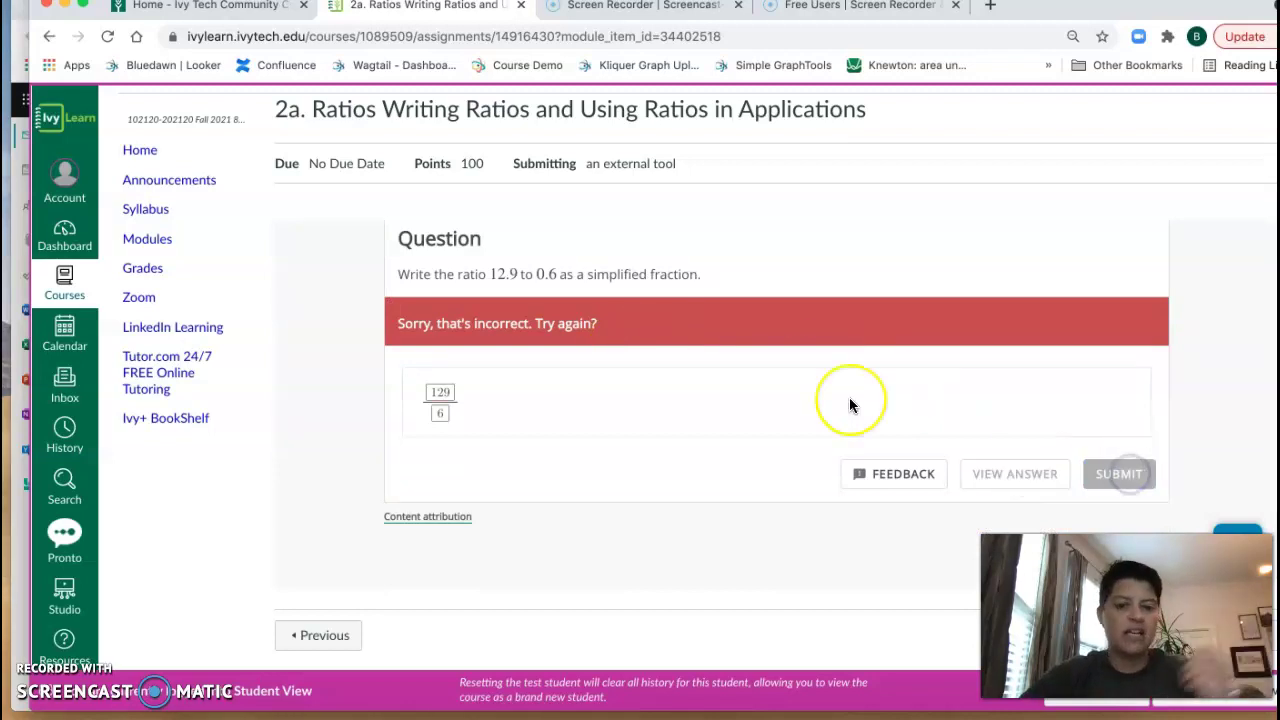
pyautogui.scroll(-3, 849, 400)
pyautogui.scroll(-3, 849, 403)
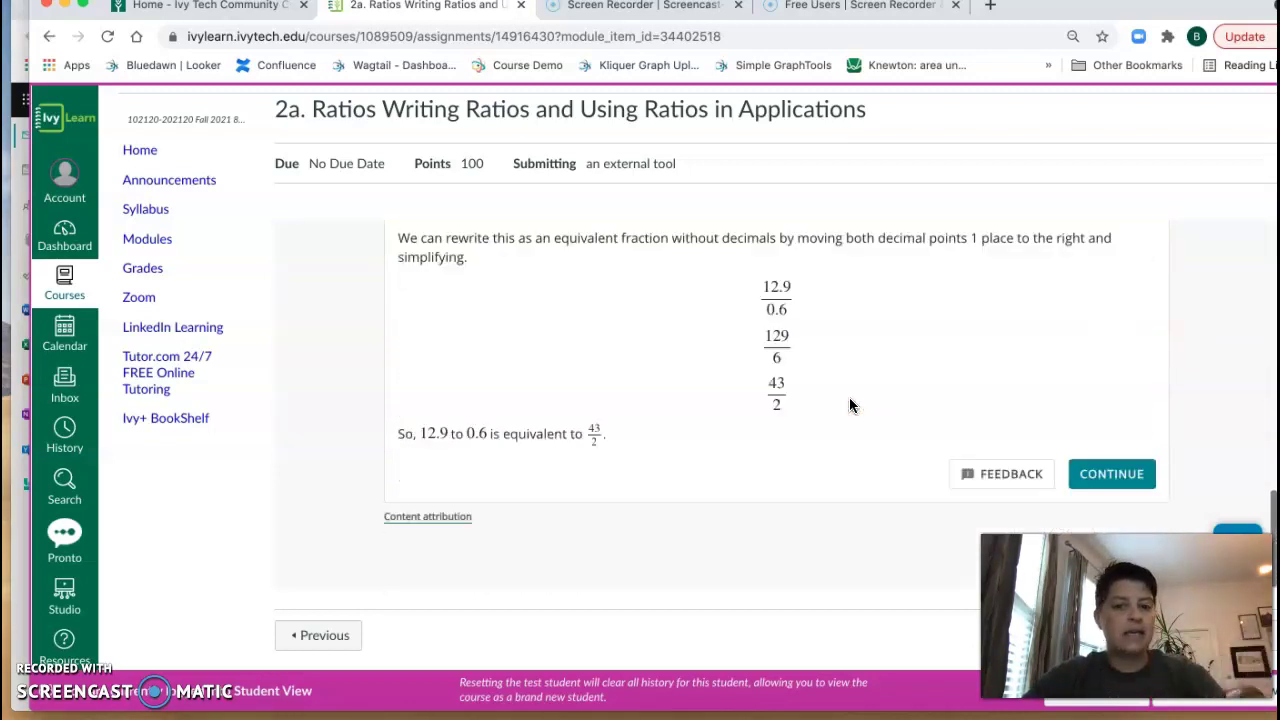
pyautogui.click(1110, 474)
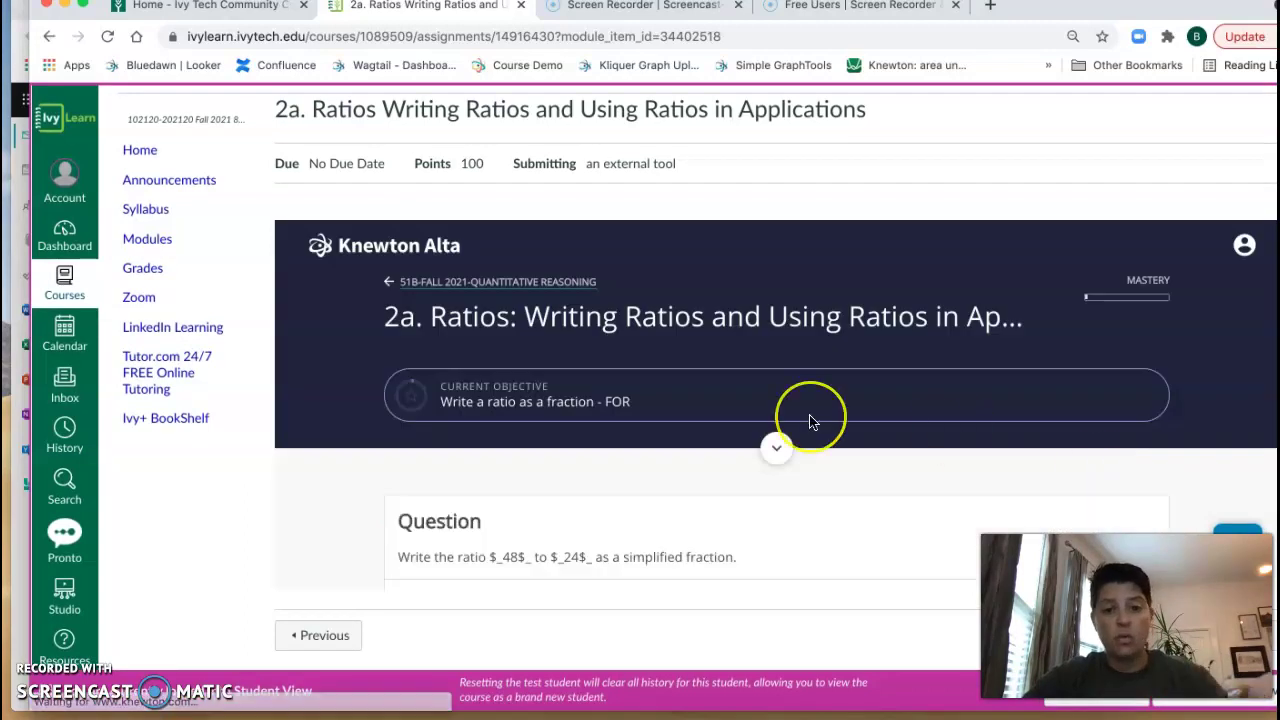
# - Answer the 48 to 24 ratio question with the fraction 2/1, submit it, and view the feedback
pyautogui.scroll(-2, 810, 420)
pyautogui.scroll(-2, 810, 422)
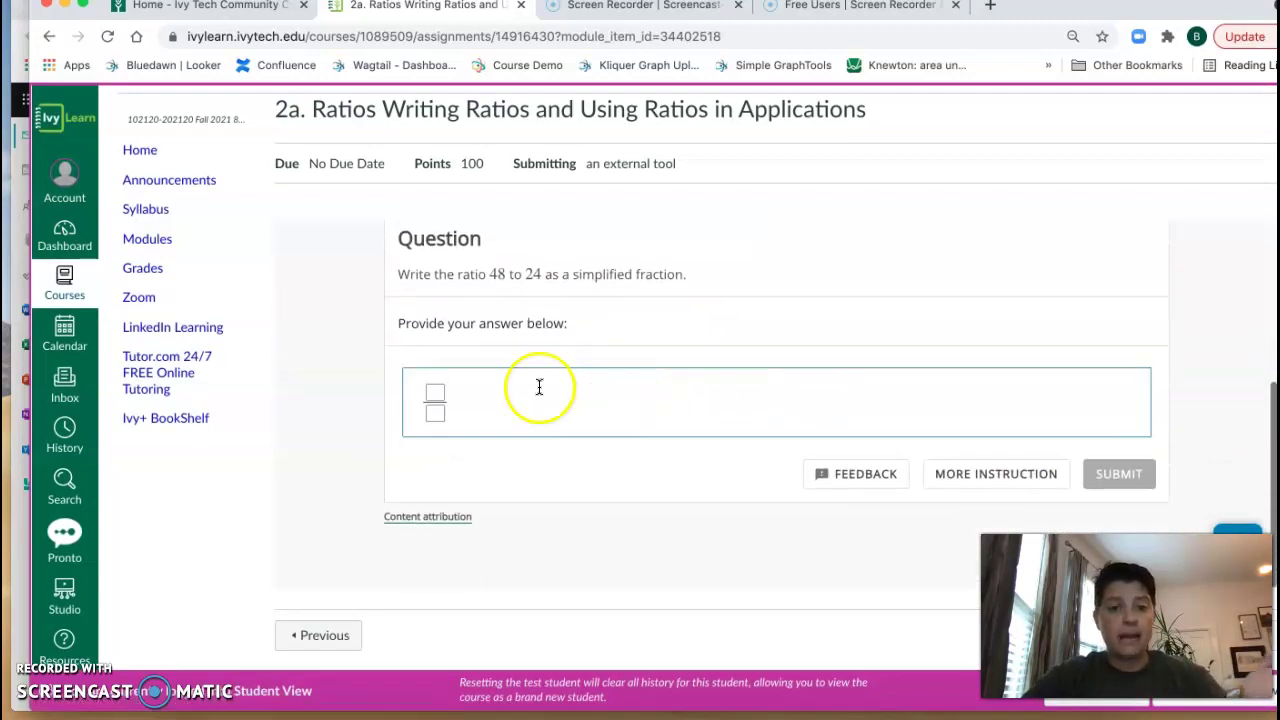
pyautogui.click(434, 396)
pyautogui.write('2')
pyautogui.press('Down')
pyautogui.write('1')
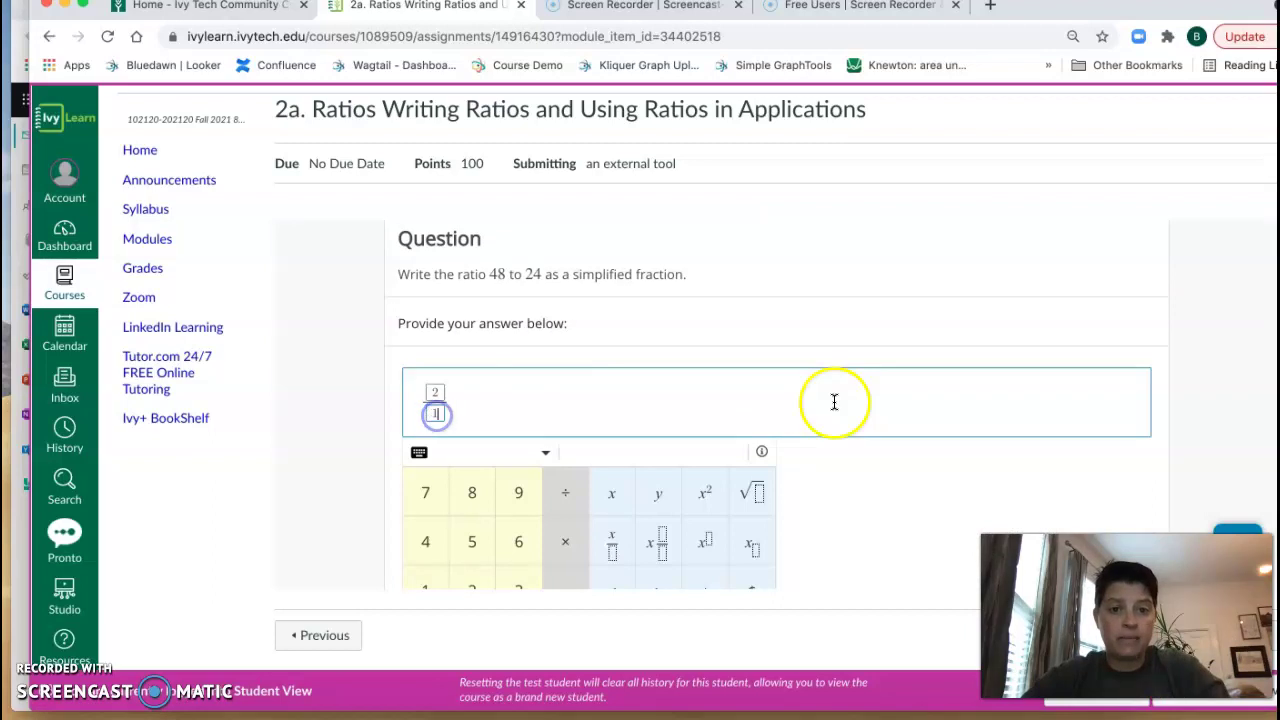
pyautogui.scroll(-4, 834, 402)
pyautogui.click(1115, 474)
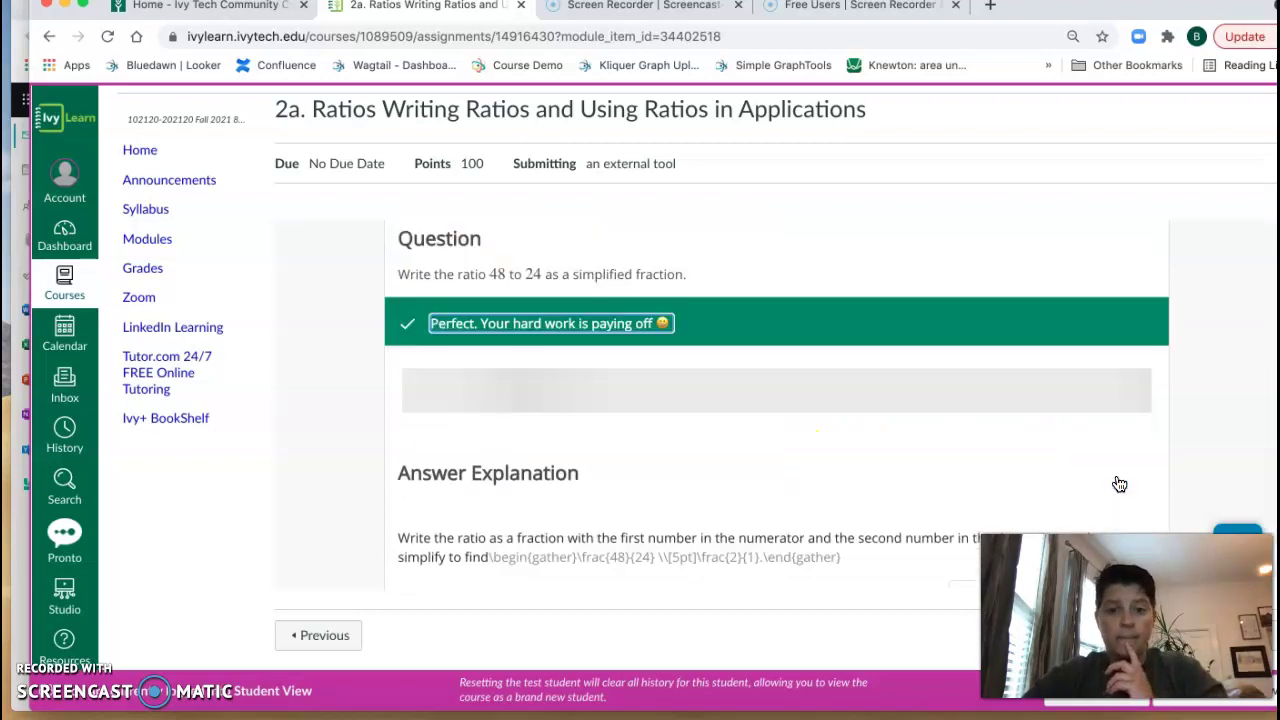
pyautogui.scroll(-1, 1116, 484)
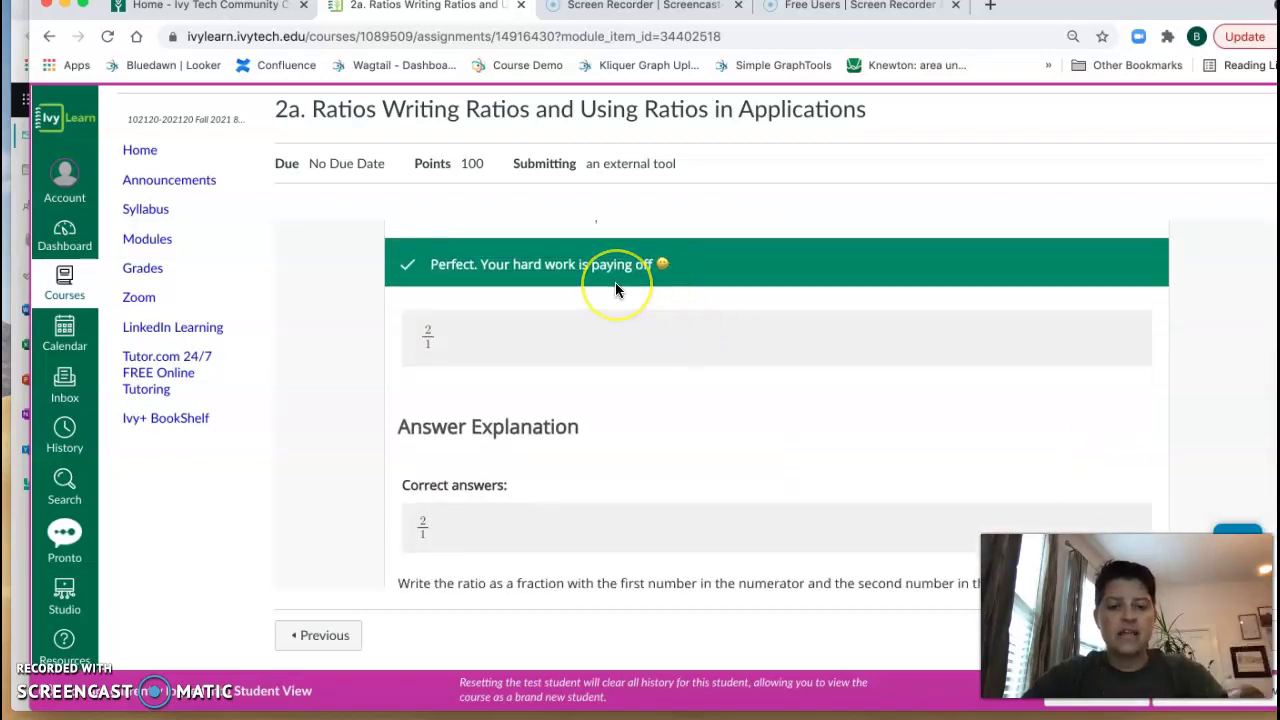
# - Continue past the 48 to 24 ratio explanation, check the assignment mastery, and view the full objectives list before collapsing it
pyautogui.scroll(-4, 615, 288)
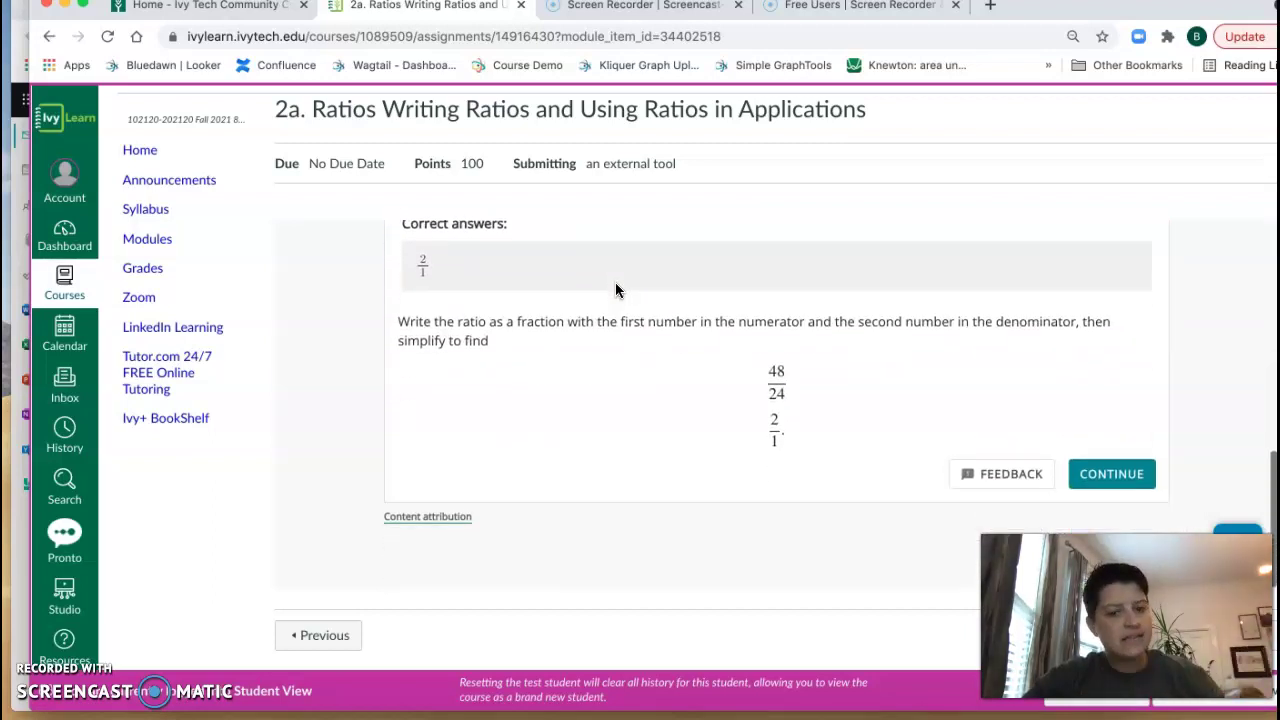
pyautogui.click(1111, 474)
pyautogui.moveTo(1093, 302)
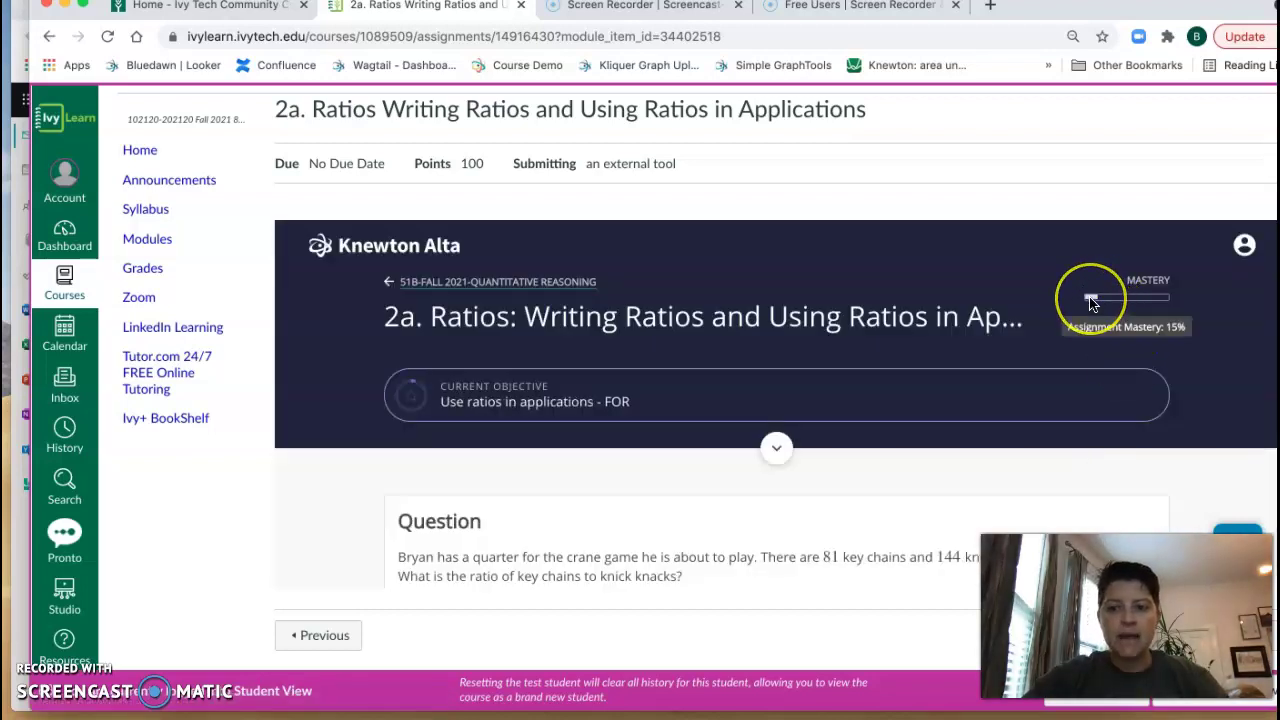
pyautogui.click(777, 448)
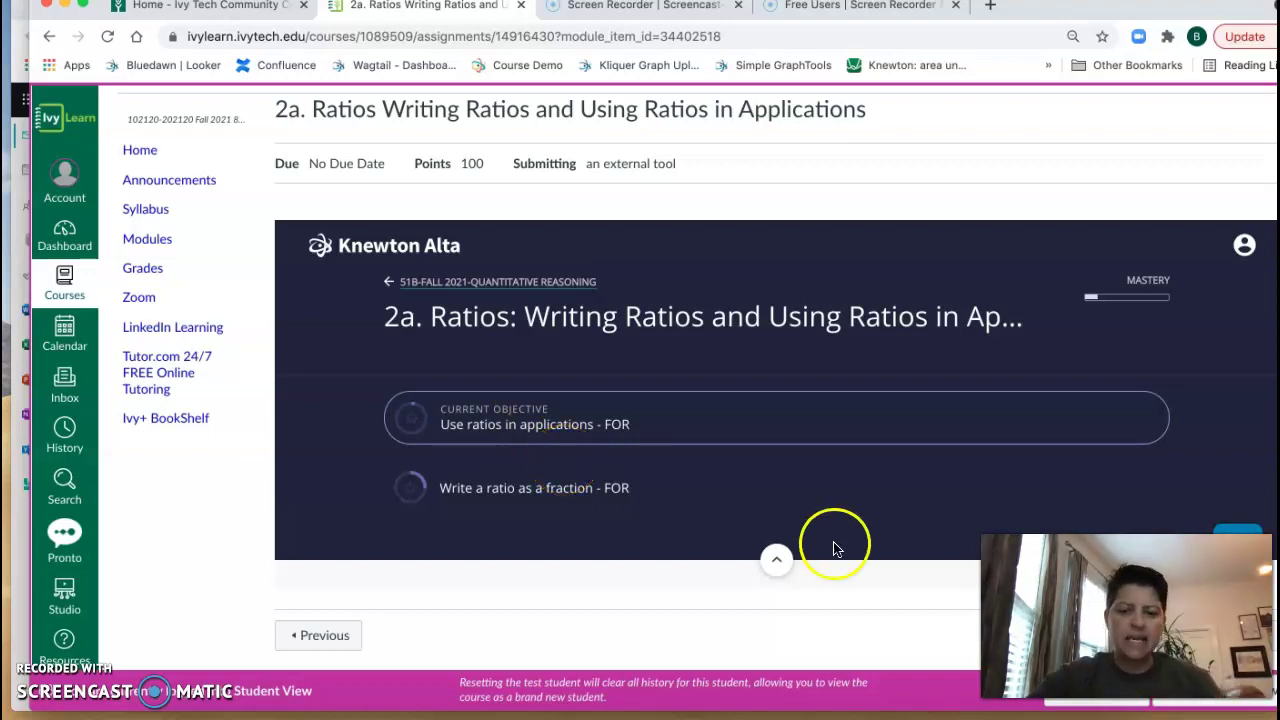
pyautogui.click(777, 560)
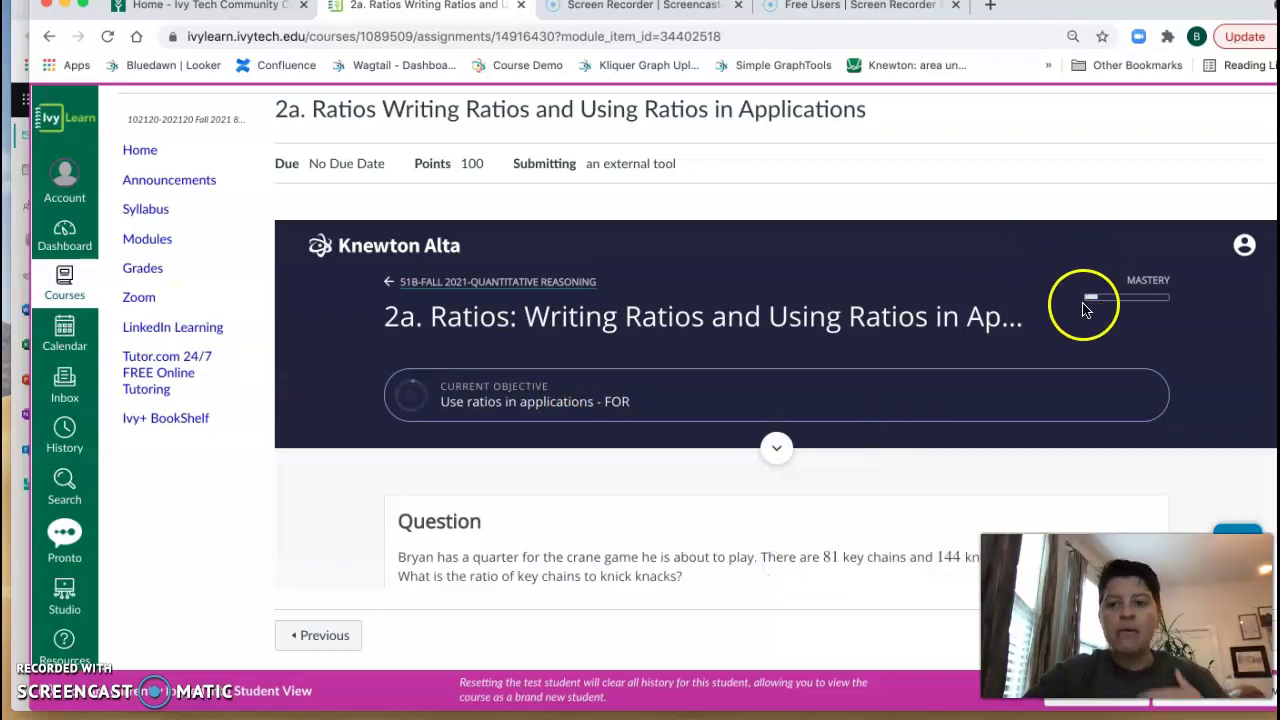
pyautogui.moveTo(1088, 306)
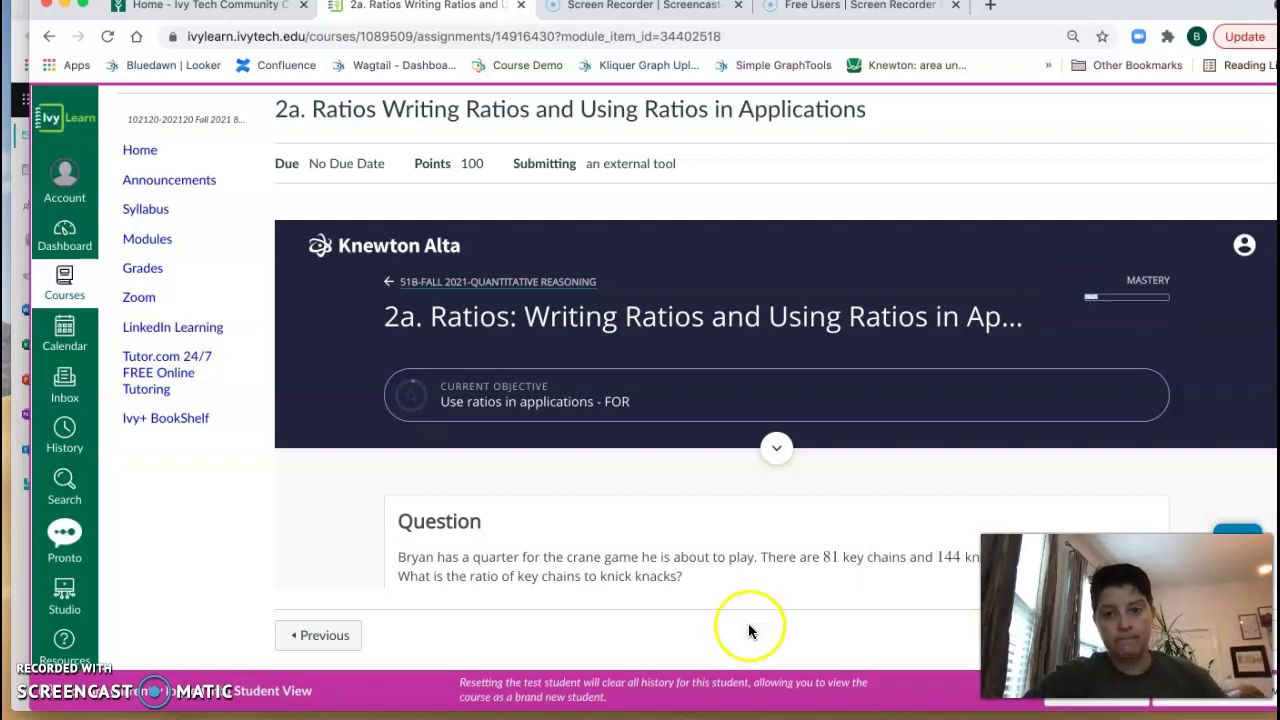
# - Look over the question on the ratio of key chains to knick knacks and its answer field
pyautogui.scroll(-5, 771, 500)
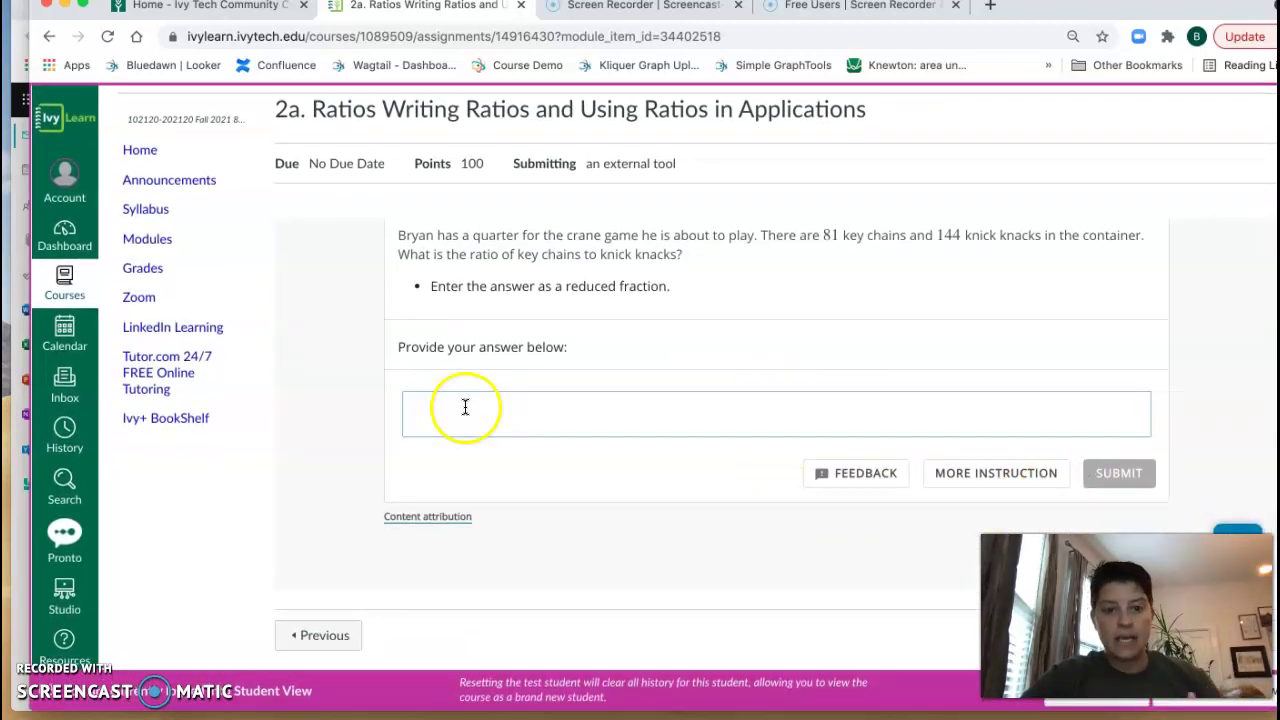
pyautogui.click(500, 409)
pyautogui.scroll(-3, 1111, 456)
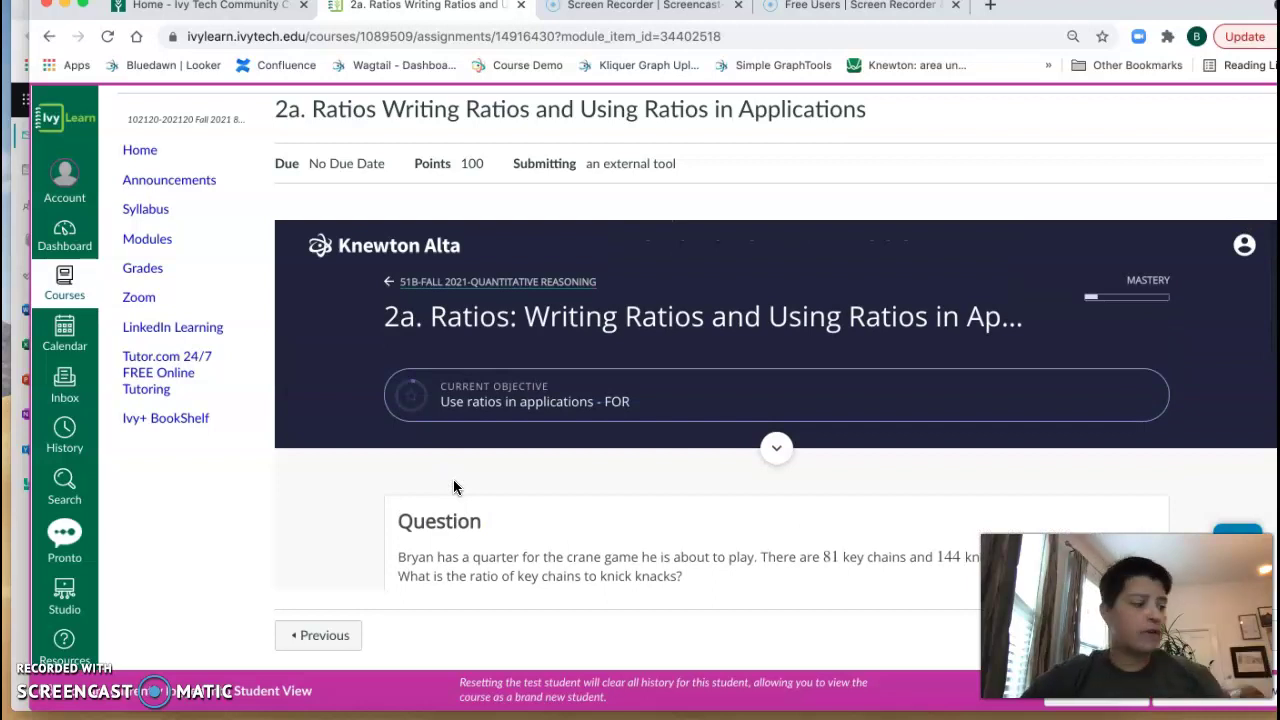
# - Highlight the page title text "Ratios Writing Ratios and Using Ratios in Applications" and look over the assignment and its current question
pyautogui.tripleClick(297, 110)
pyautogui.click(290, 110)
pyautogui.tripleClick(258, 110)
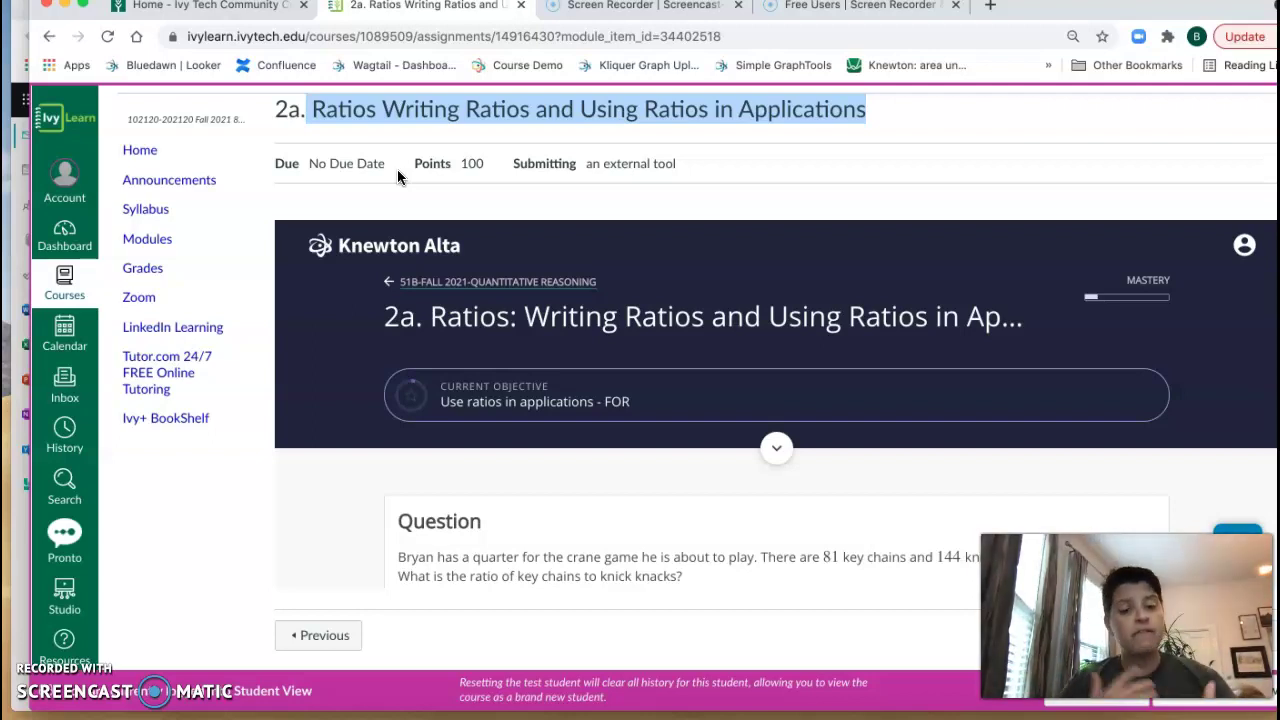
pyautogui.click(517, 323)
pyautogui.scroll(-2, 514, 330)
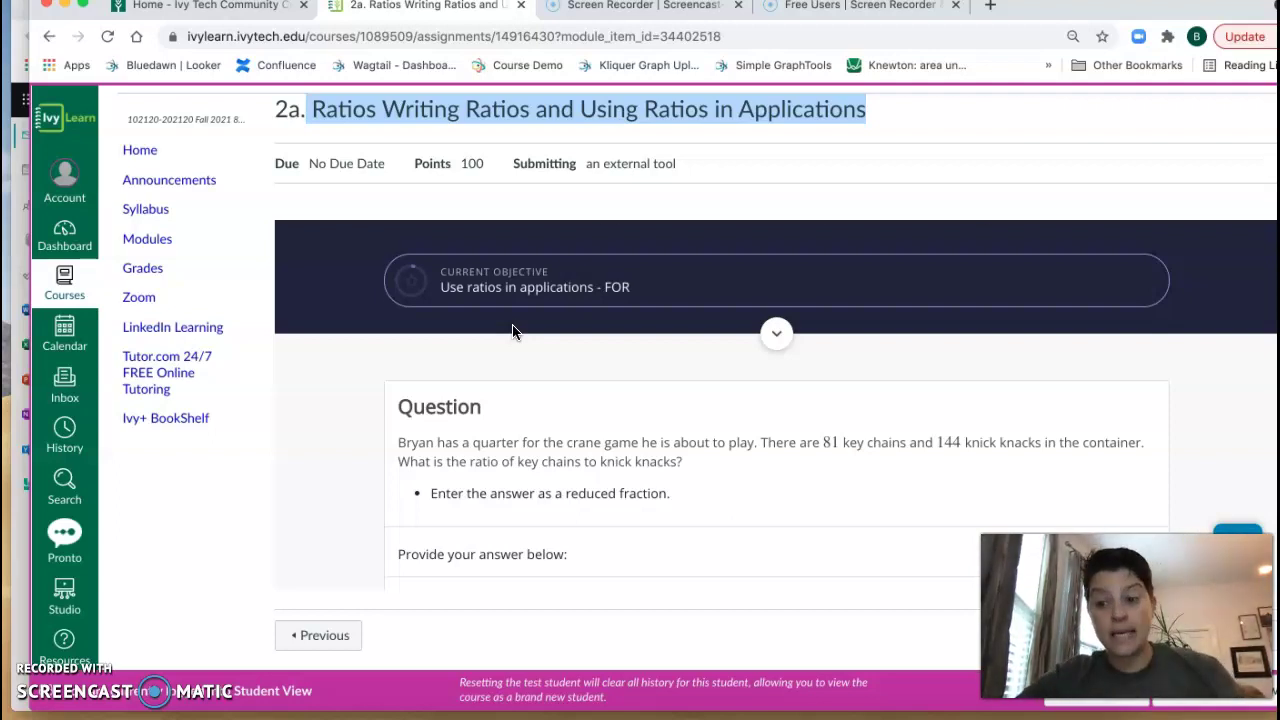
pyautogui.scroll(-2, 513, 331)
pyautogui.scroll(3, 513, 331)
pyautogui.scroll(1, 513, 331)
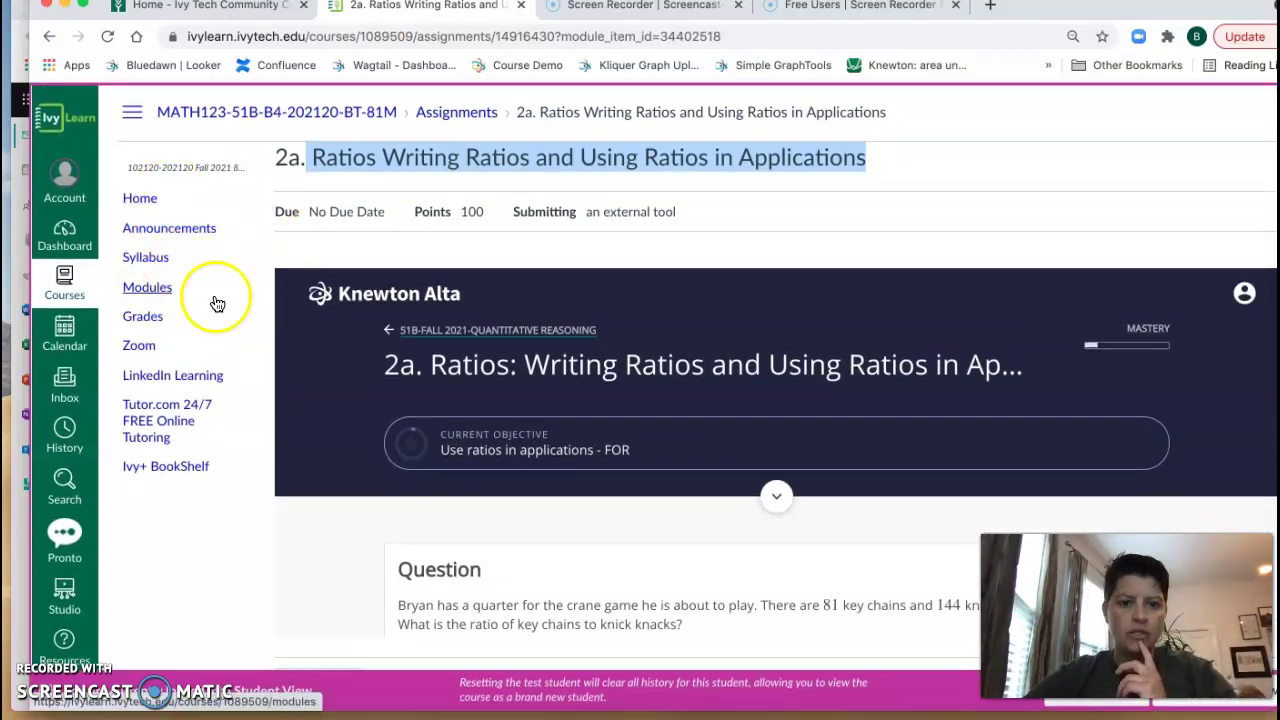
# - Leave the question for the assignment overview, return to the course modules, and open the 2c. Types of Ratios quiz
pyautogui.click(389, 330)
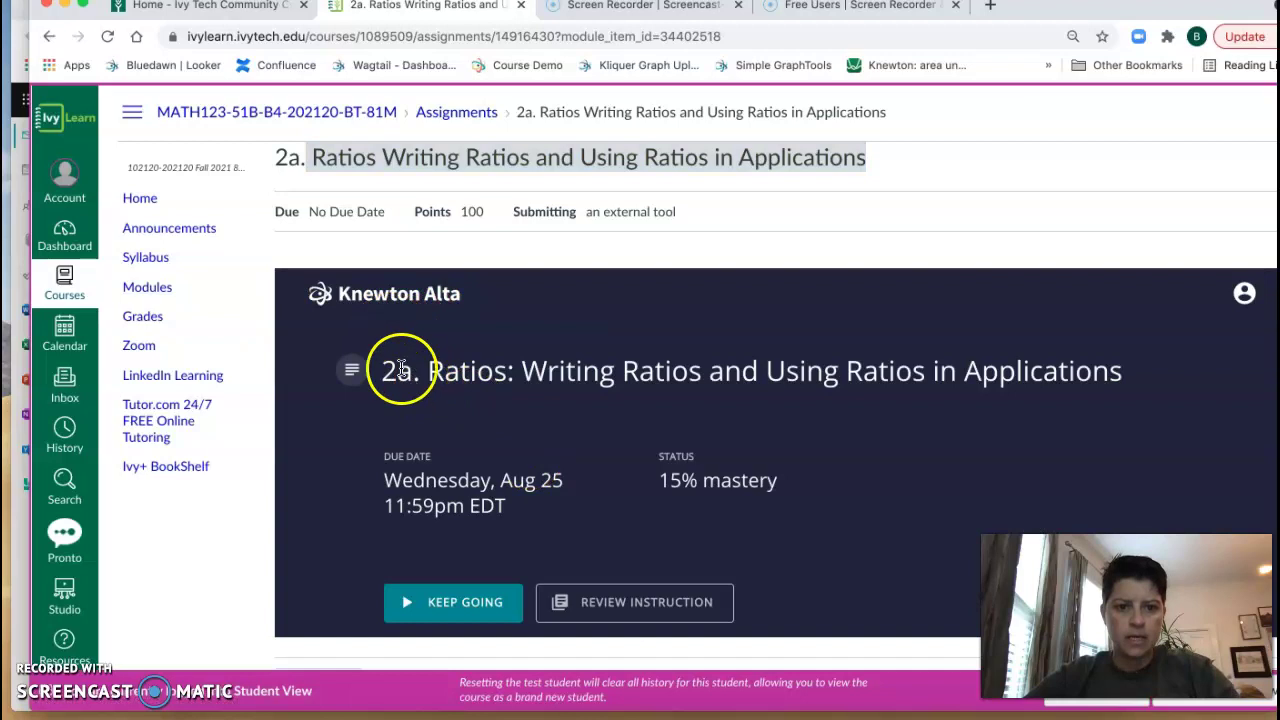
pyautogui.click(145, 287)
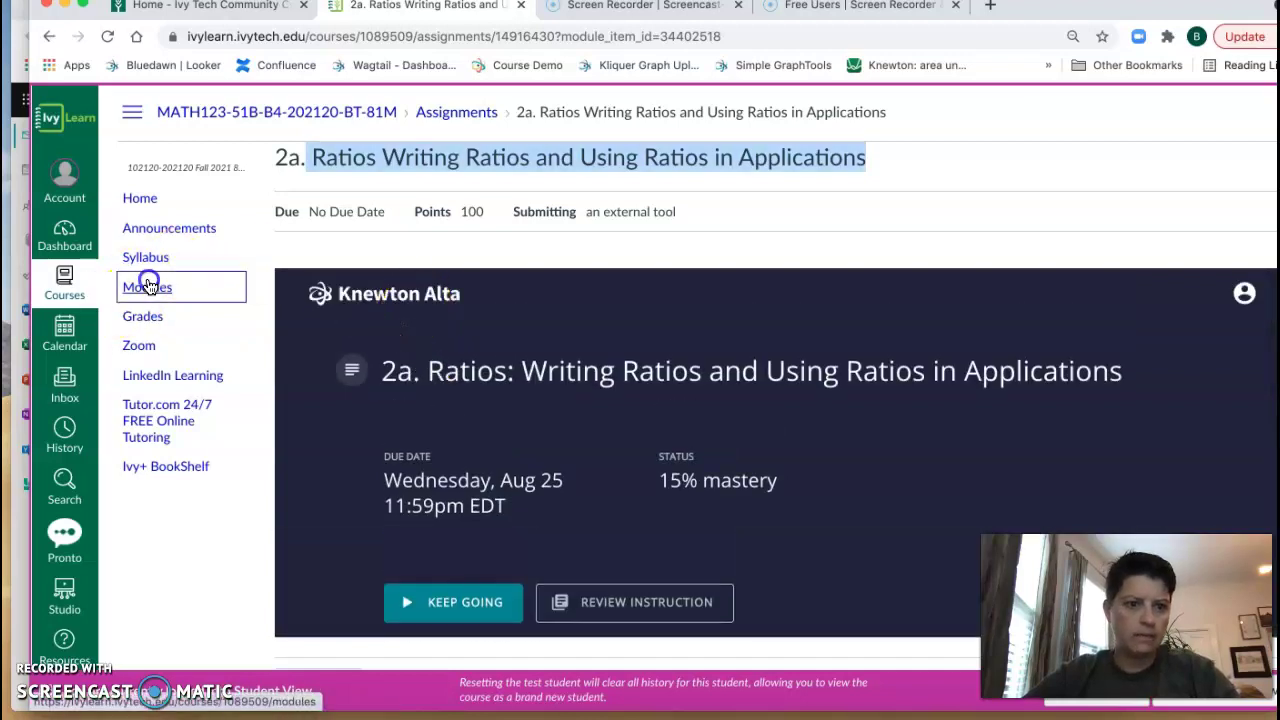
pyautogui.scroll(-5, 351, 471)
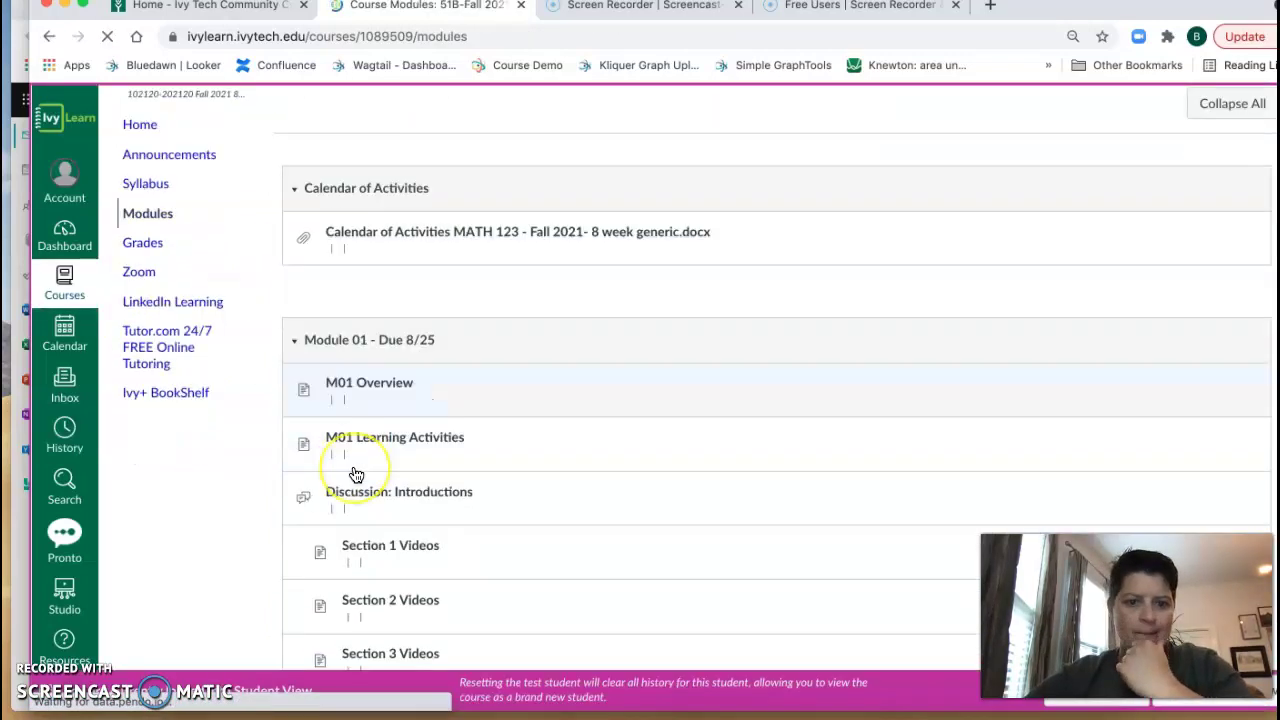
pyautogui.click(367, 419)
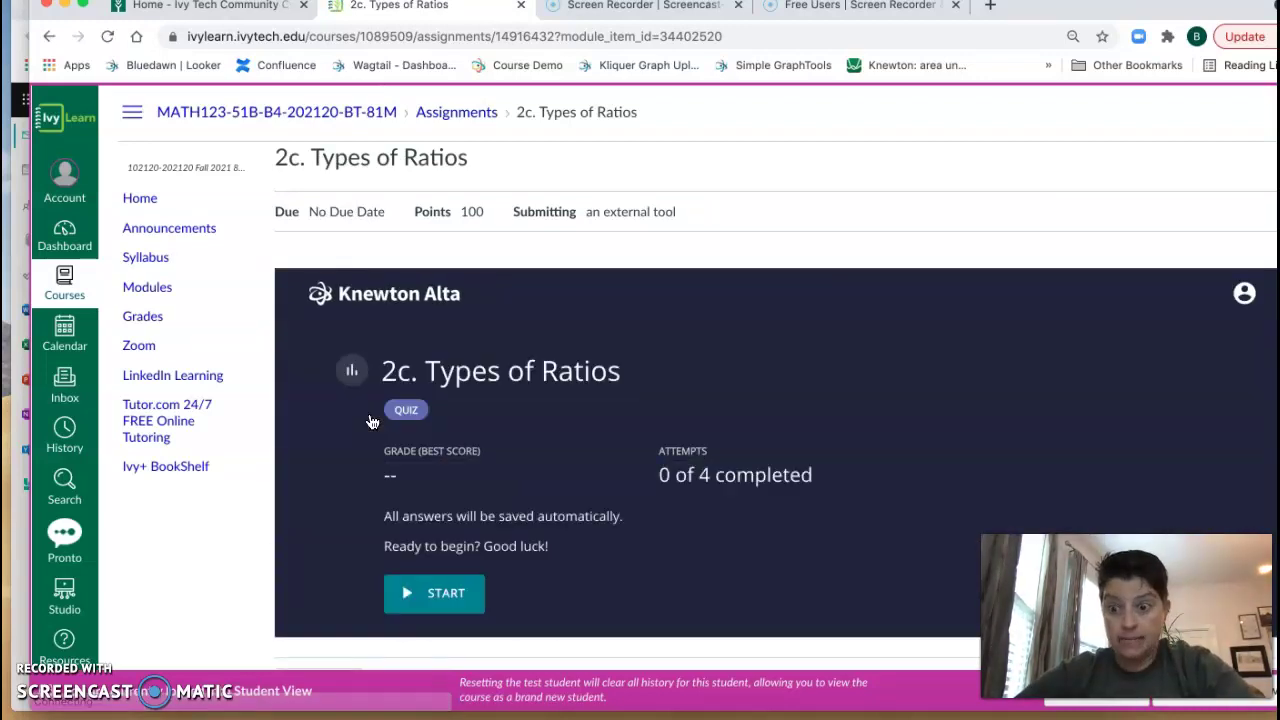
# - Examine the 2c quiz's allowed attempts, section label, results area, and assessment details
pyautogui.moveTo(660, 475); pyautogui.dragTo(826, 480)
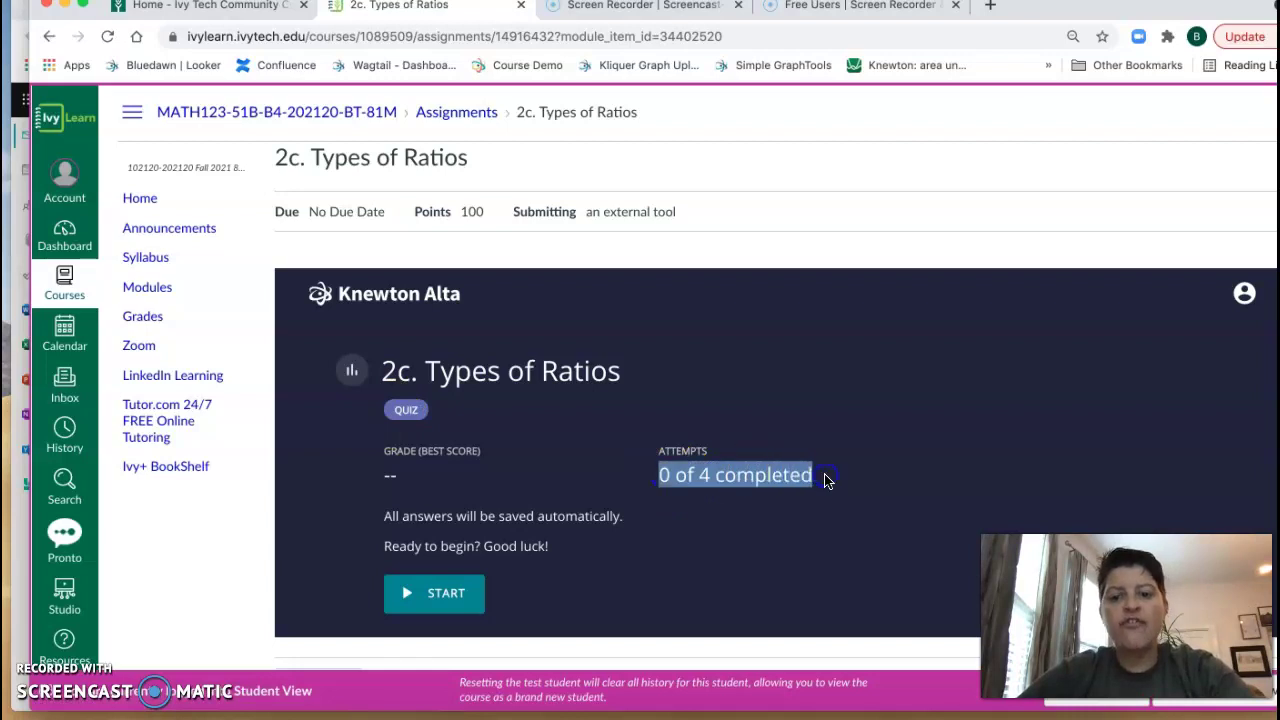
pyautogui.scroll(-1, 856, 555)
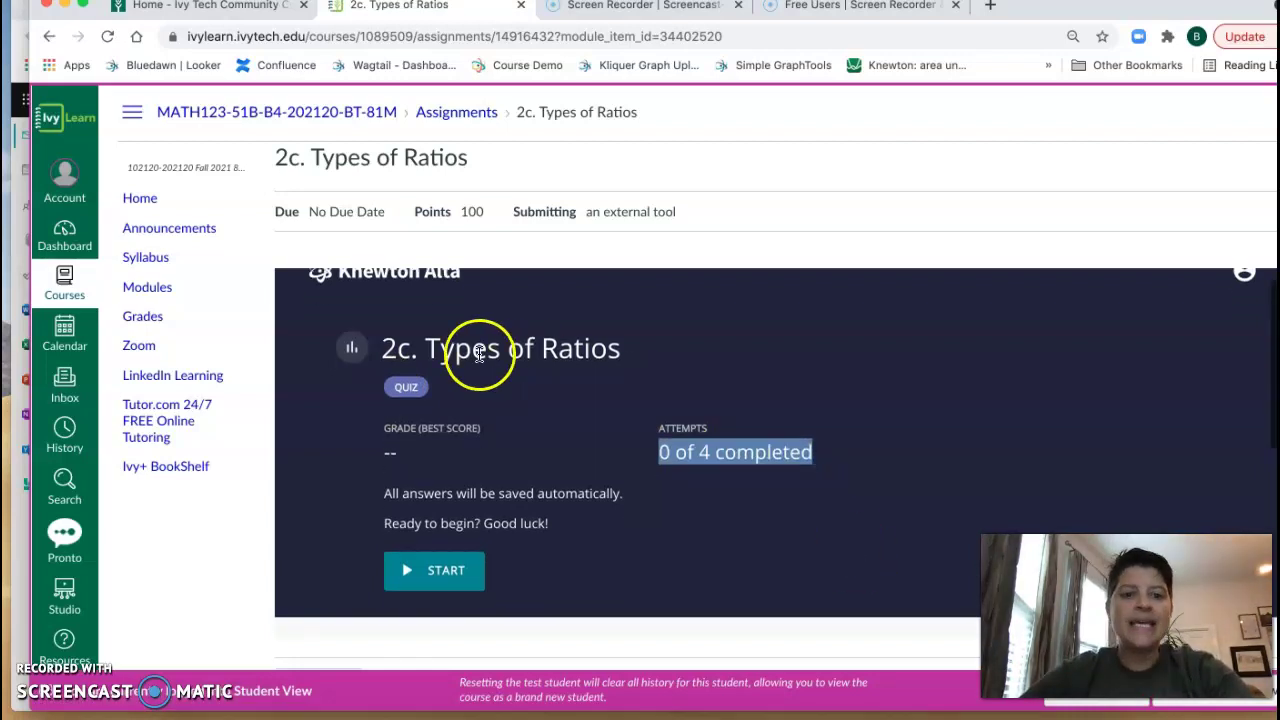
pyautogui.moveTo(385, 345); pyautogui.dragTo(418, 345)
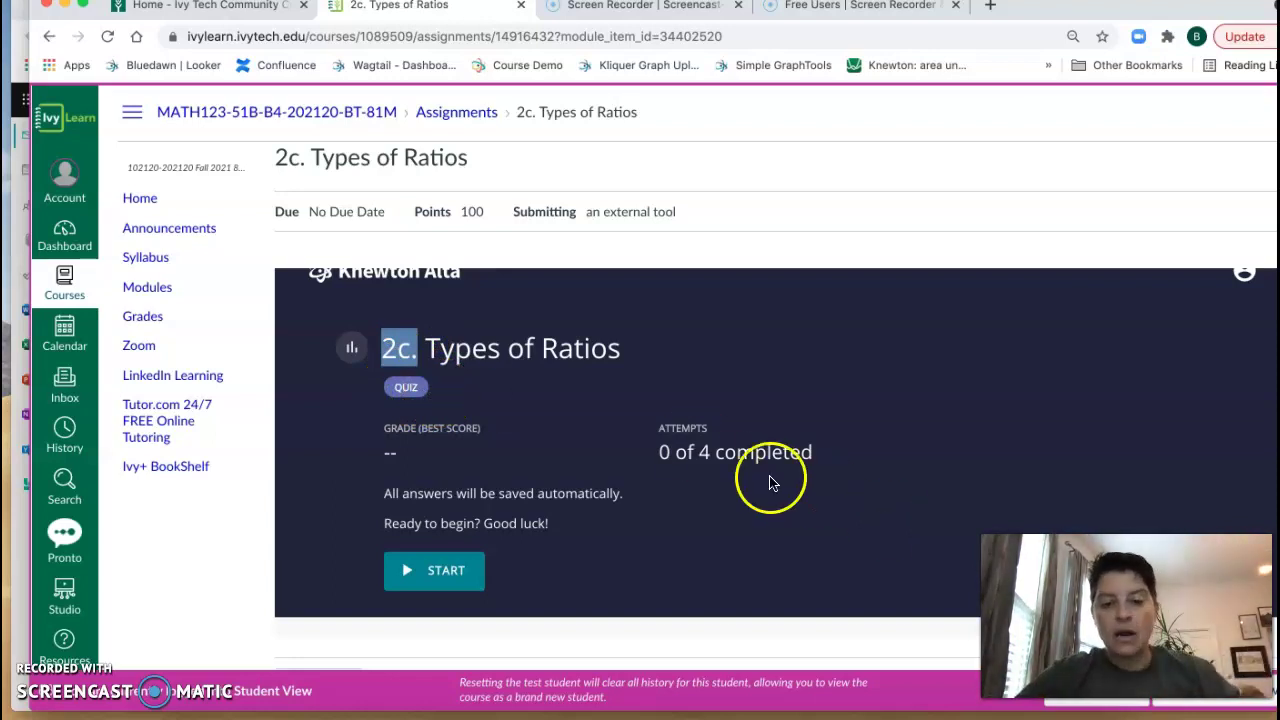
pyautogui.moveTo(662, 452); pyautogui.dragTo(842, 458)
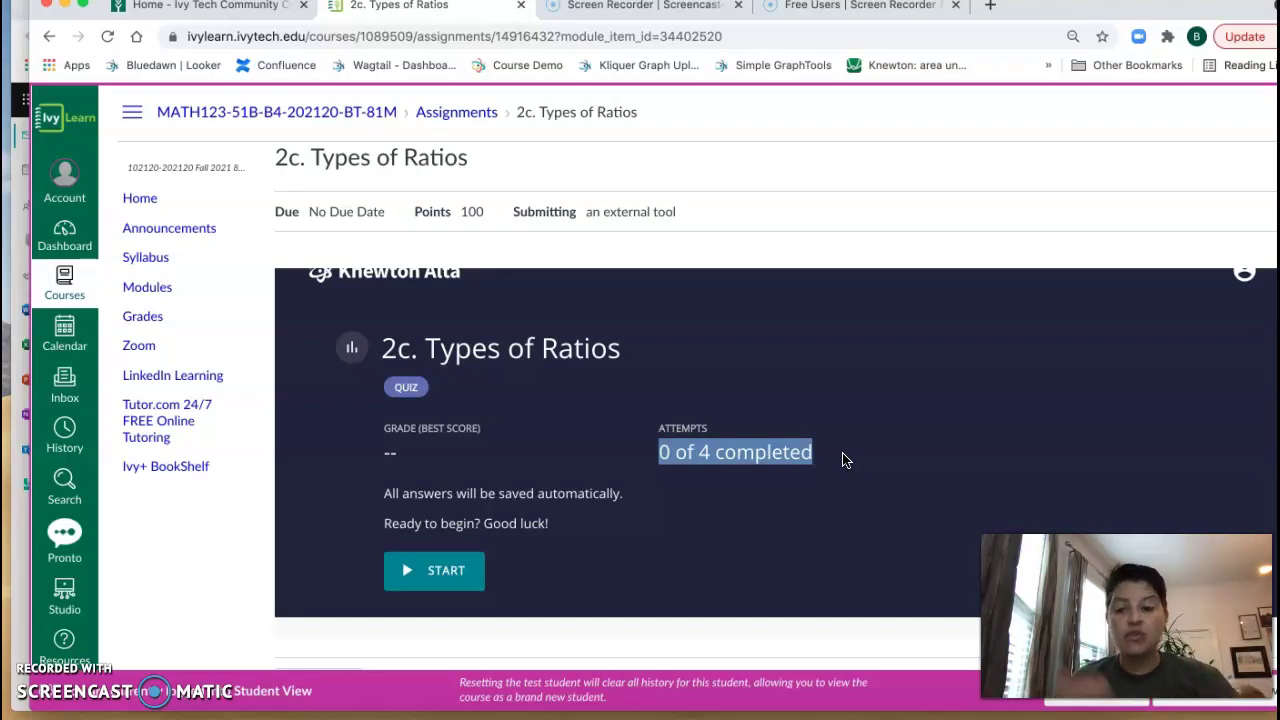
pyautogui.scroll(-4, 646, 437)
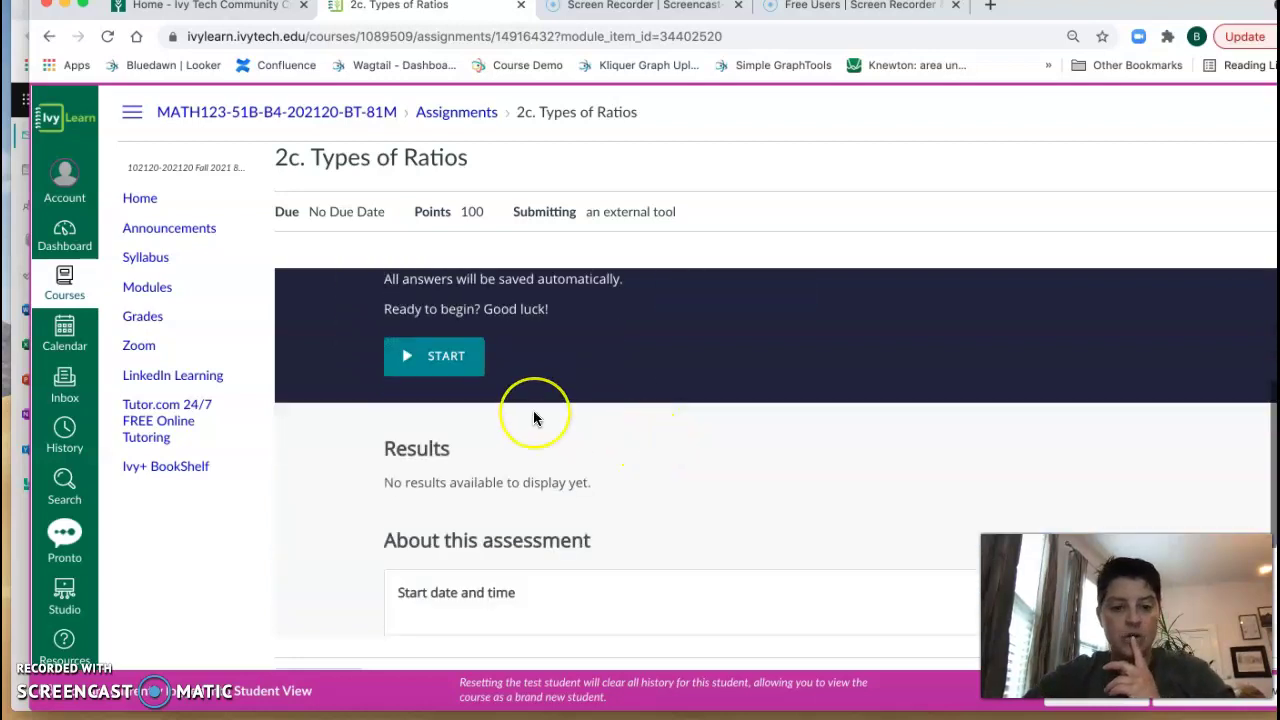
pyautogui.scroll(-4, 533, 418)
pyautogui.scroll(3, 533, 418)
# - Start the 2c quiz, answering question 1 with "1:4, part-to-part" and the glasses ratio question with "both"
pyautogui.click(449, 346)
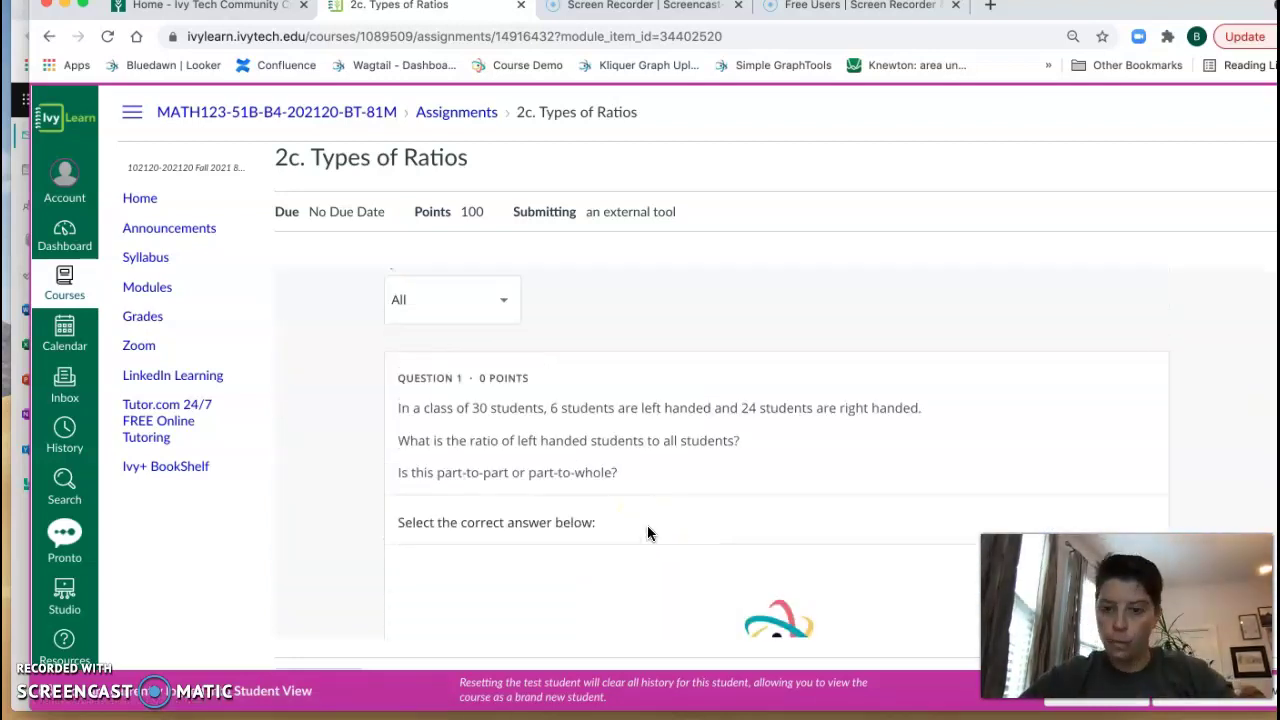
pyautogui.scroll(-3, 600, 510)
pyautogui.click(500, 418)
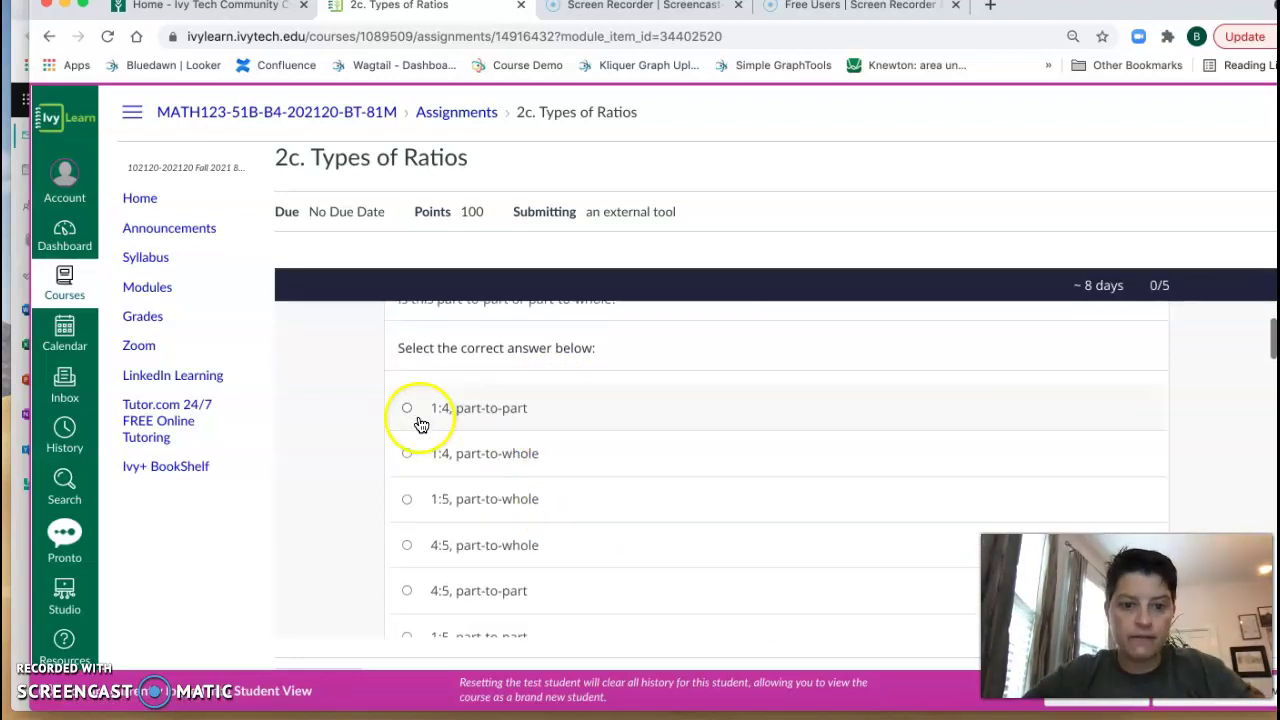
pyautogui.scroll(-2, 480, 490)
pyautogui.click(440, 458)
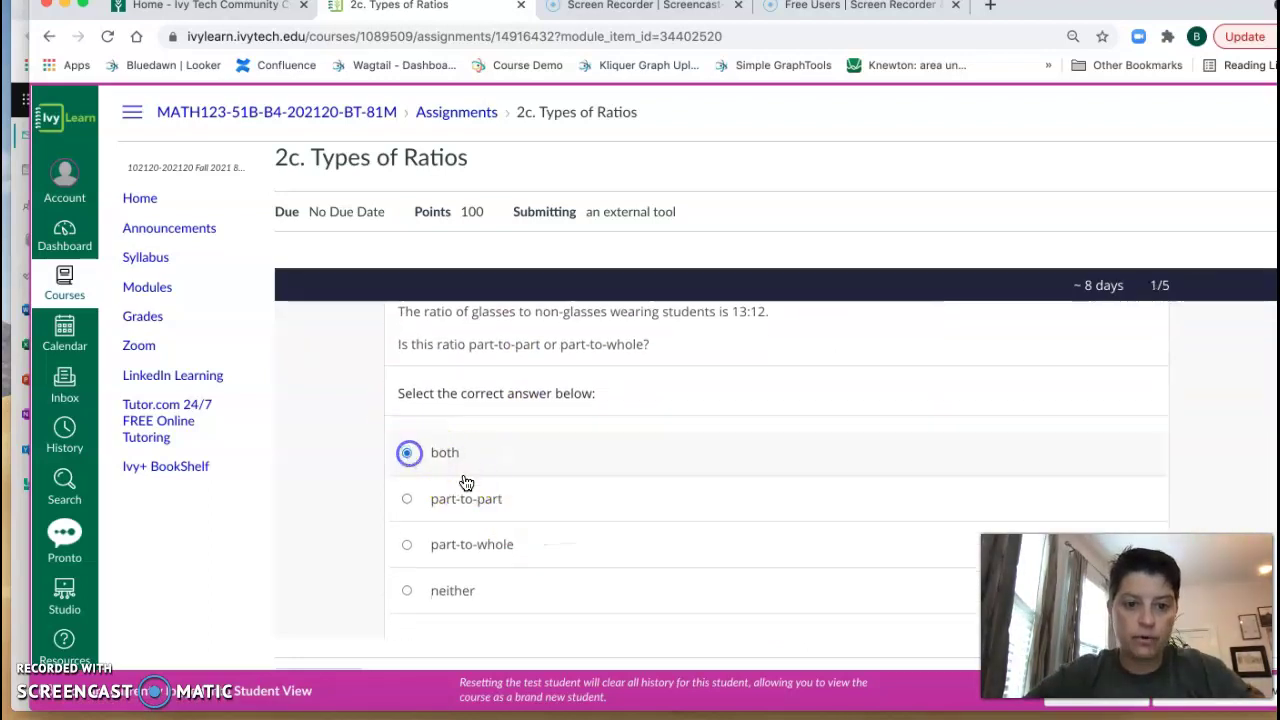
# - Answer question 3 with "2:5, part-to-whole", question 4 with "neither", and question 5 with "part-to-whole"
pyautogui.click(403, 466)
pyautogui.scroll(-5, 404, 465)
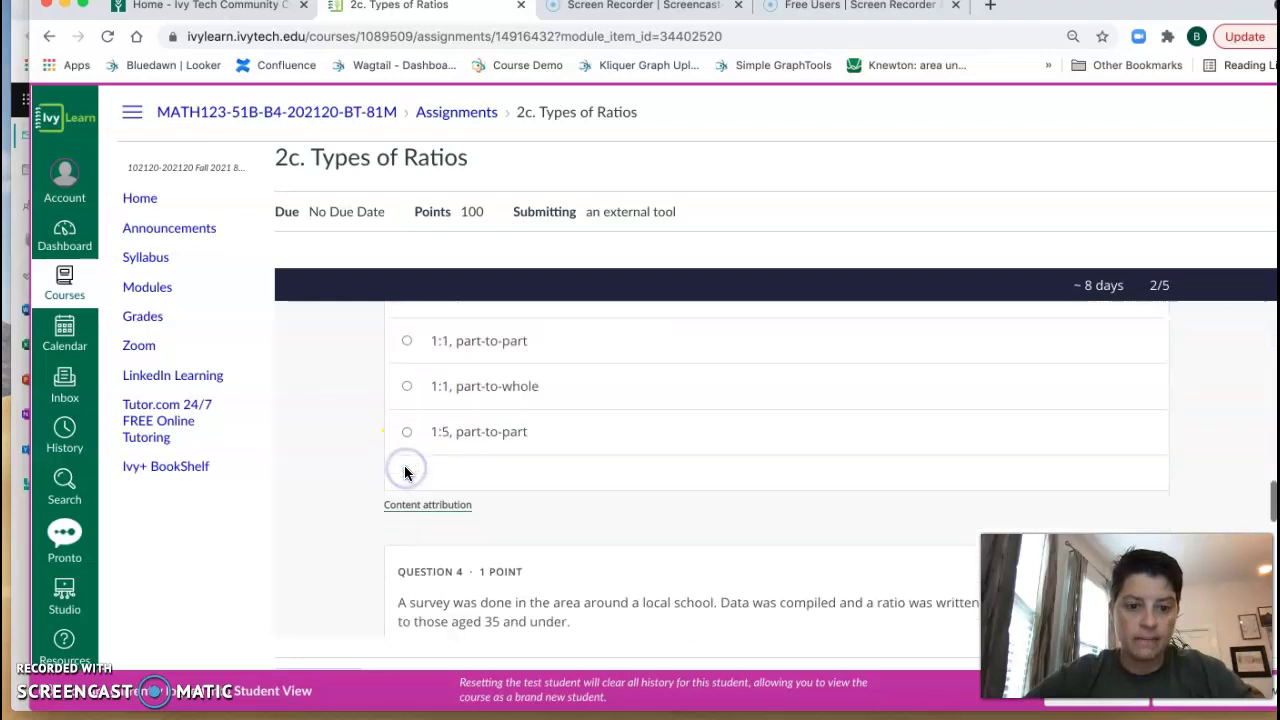
pyautogui.scroll(-2, 425, 562)
pyautogui.click(410, 544)
pyautogui.scroll(-5, 591, 583)
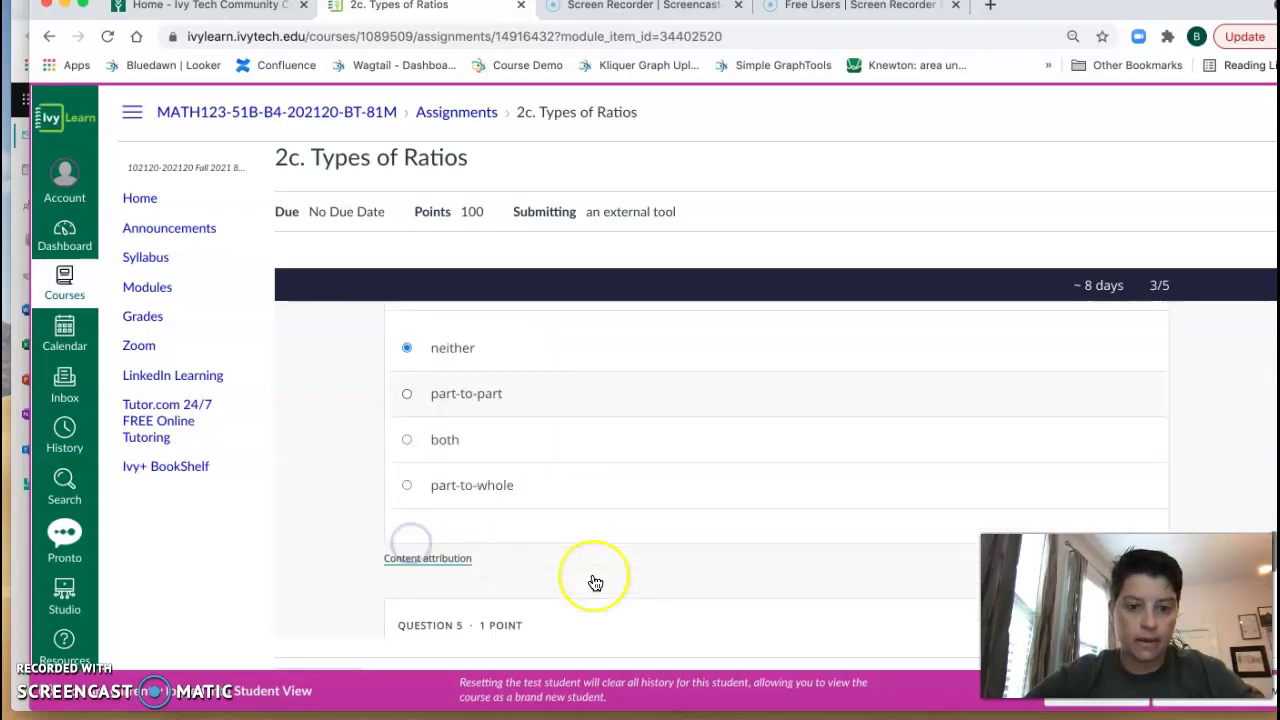
pyautogui.click(410, 413)
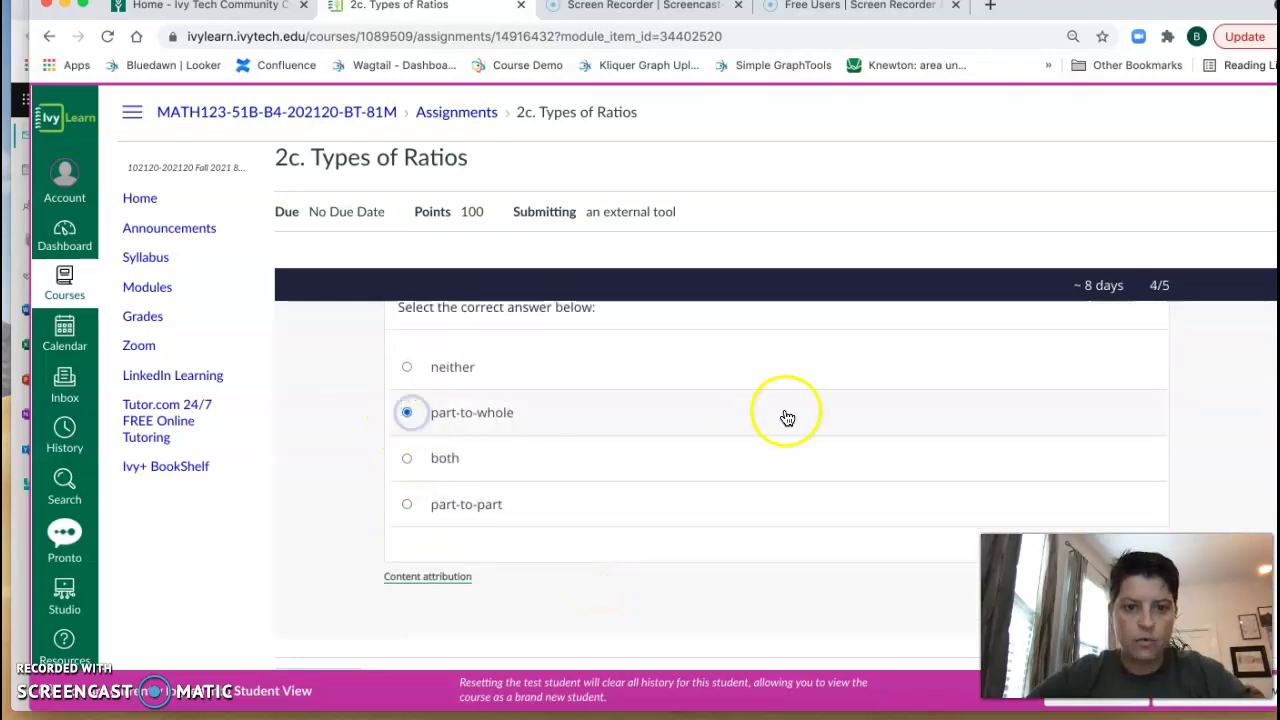
# - Submit the 2c. Types of Ratios quiz answers for grading and confirm the submission
pyautogui.scroll(-1, 820, 412)
pyautogui.click(1117, 532)
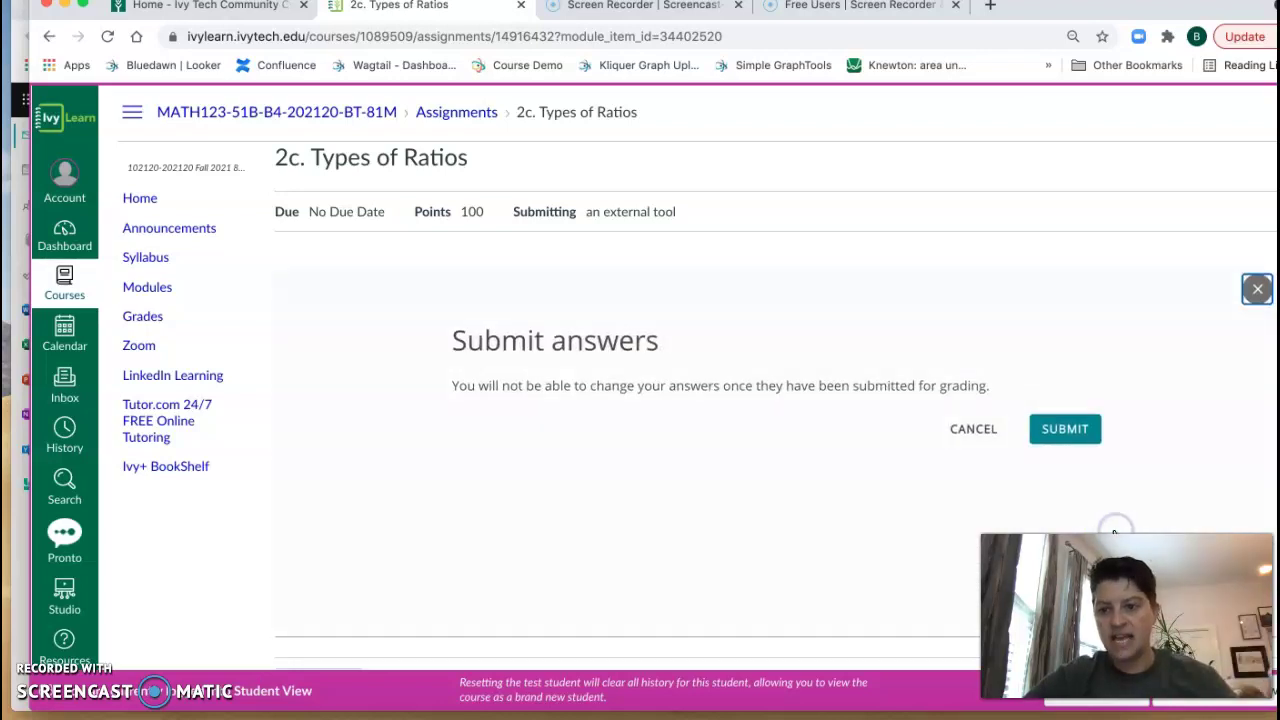
pyautogui.click(1074, 432)
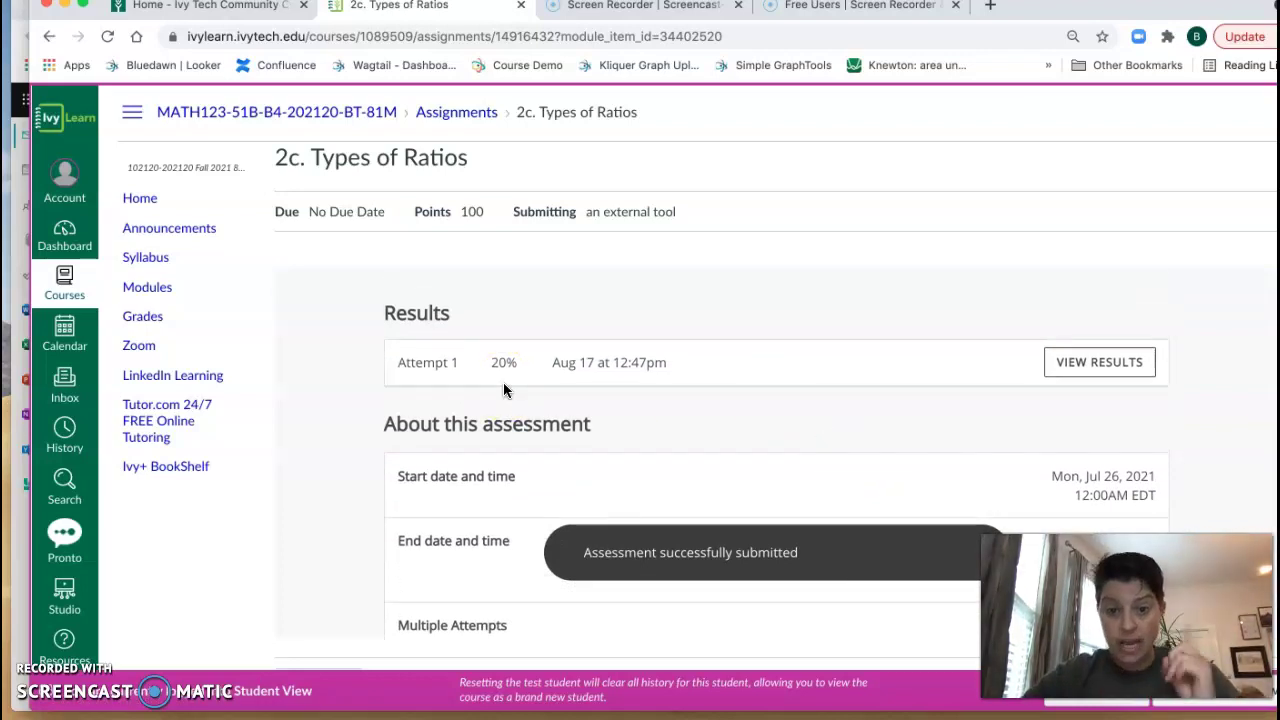
# - View the results of quiz attempt 1 and review the feedback on each question
pyautogui.click(1097, 363)
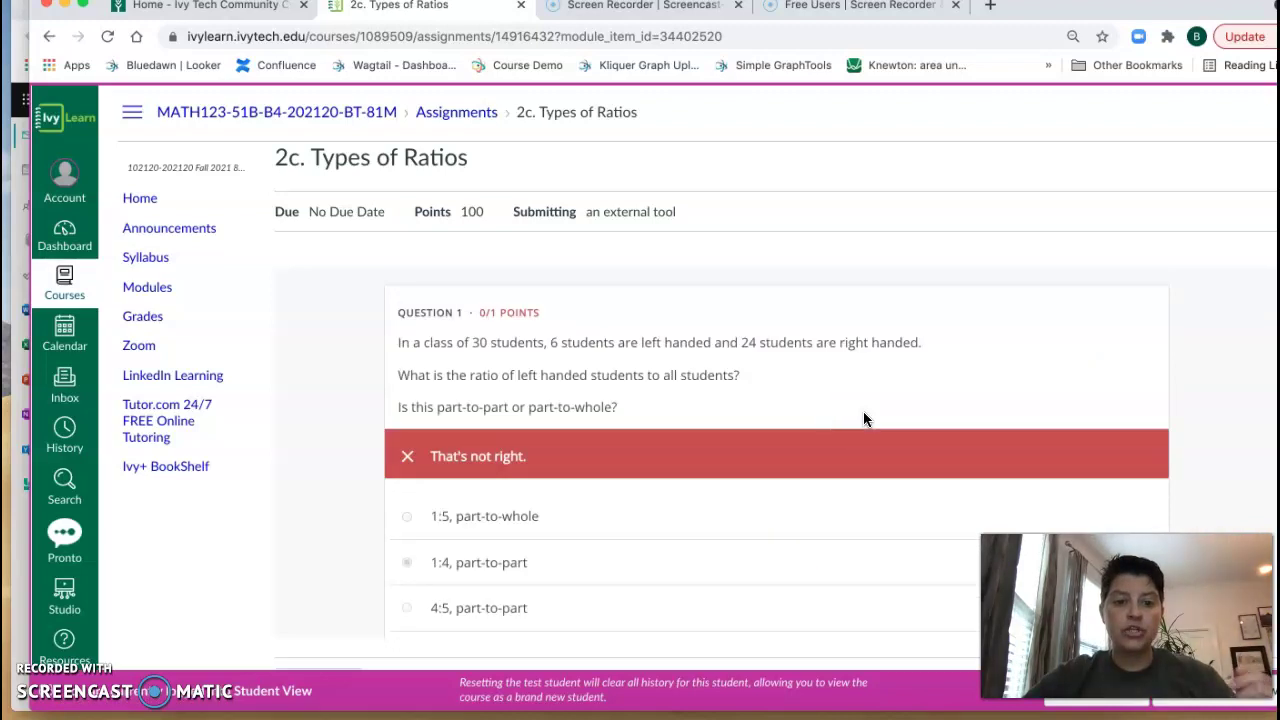
pyautogui.scroll(-5, 863, 411)
pyautogui.scroll(5, 863, 411)
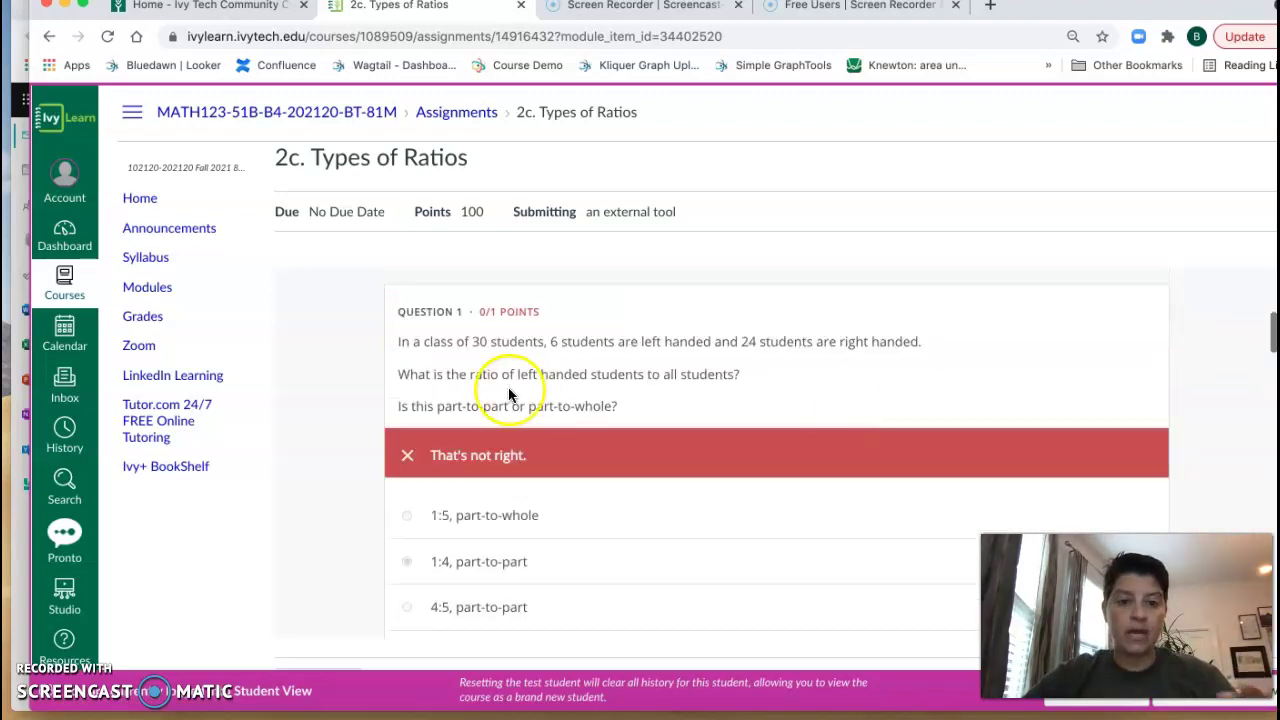
pyautogui.scroll(-10, 578, 486)
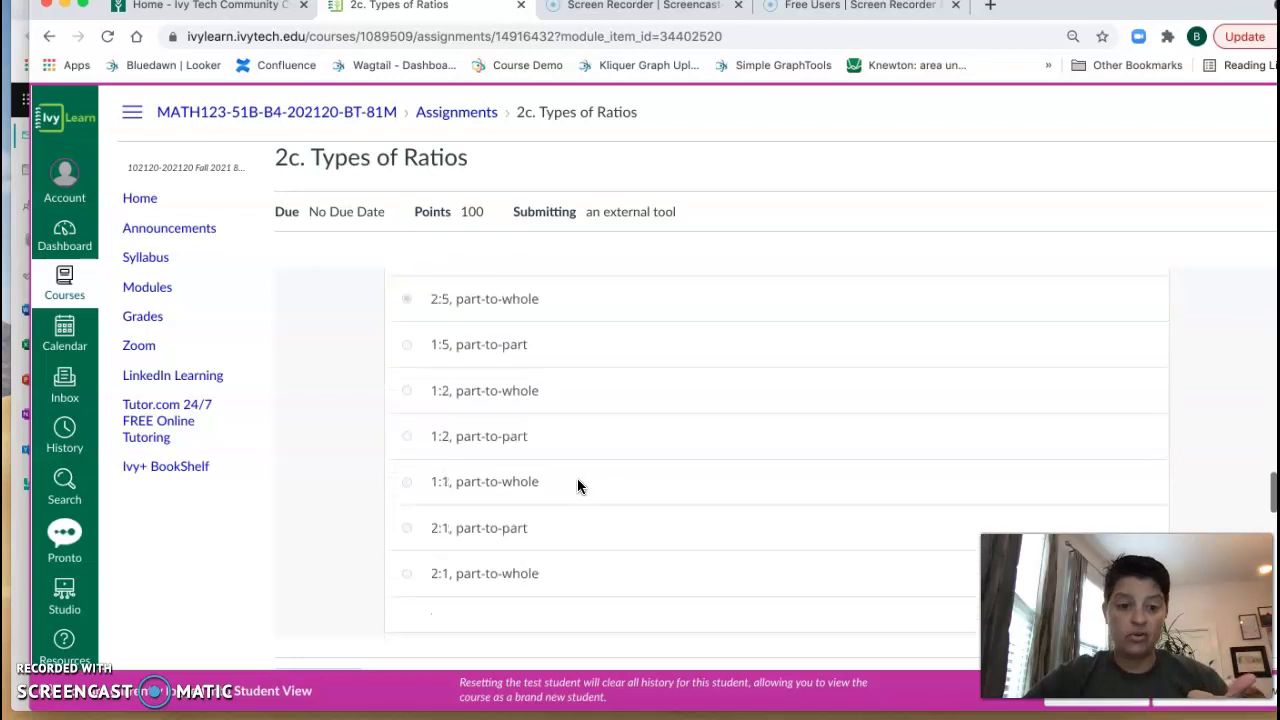
pyautogui.scroll(-15, 578, 486)
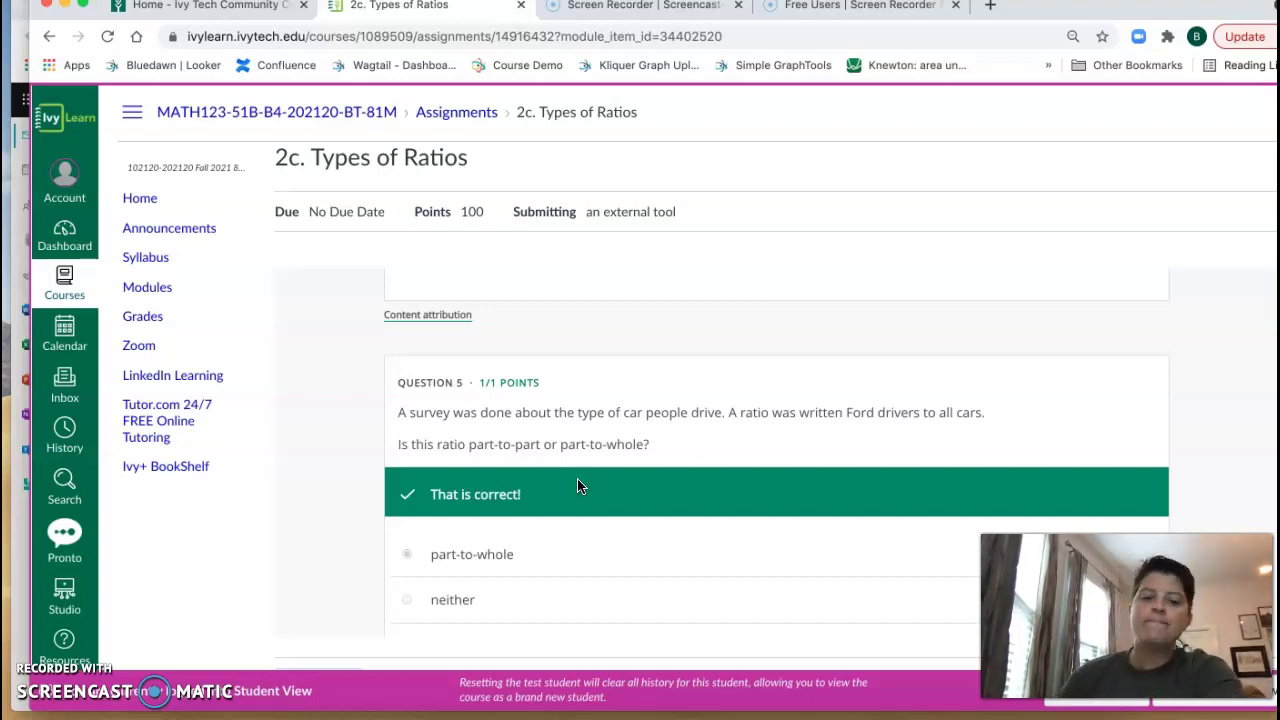
pyautogui.scroll(5, 578, 486)
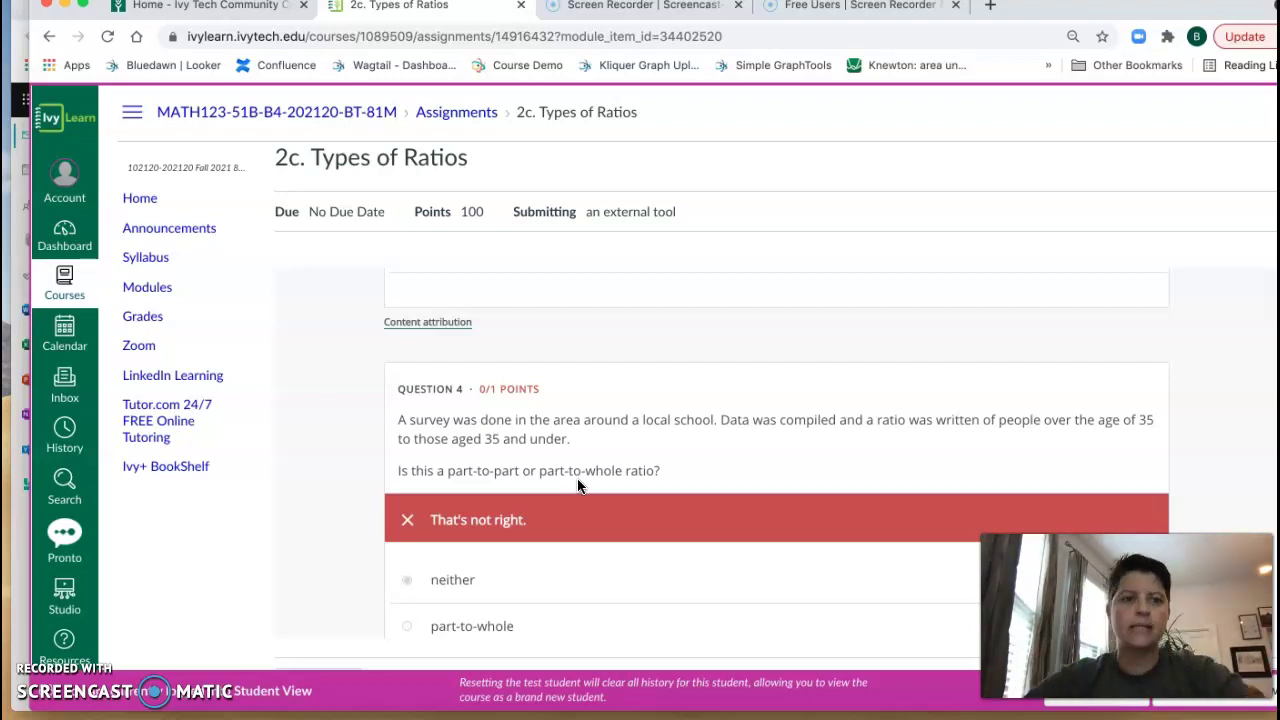
pyautogui.scroll(10, 577, 485)
# - Return to the course modules and open Quiz 1 Sections 1 - 3 in Module 01
pyautogui.click(140, 199)
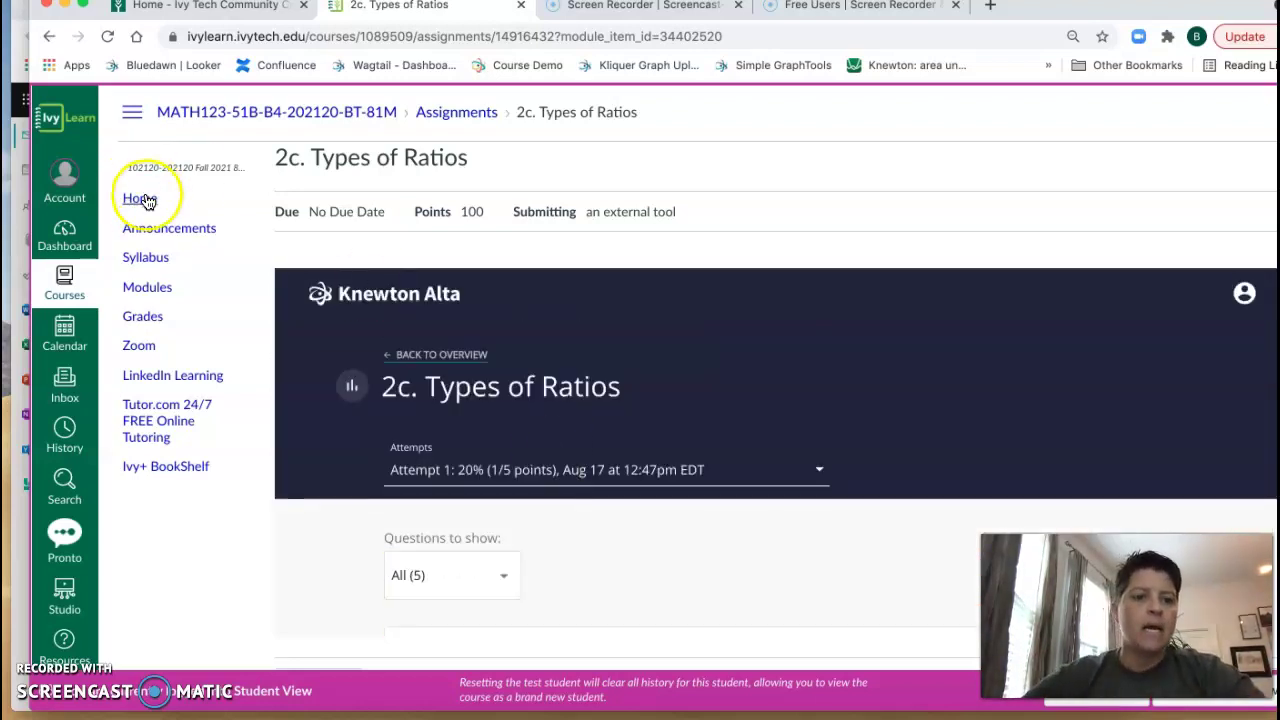
pyautogui.click(147, 289)
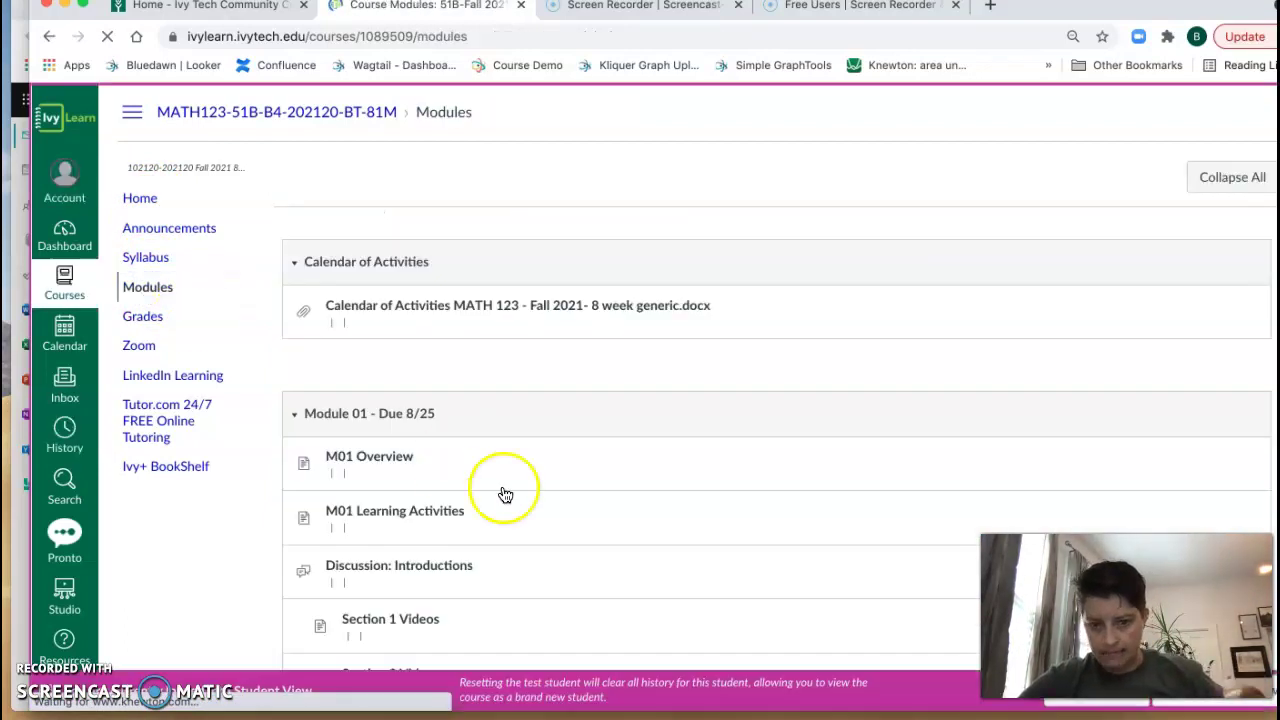
pyautogui.scroll(-3, 505, 495)
pyautogui.scroll(-7, 505, 495)
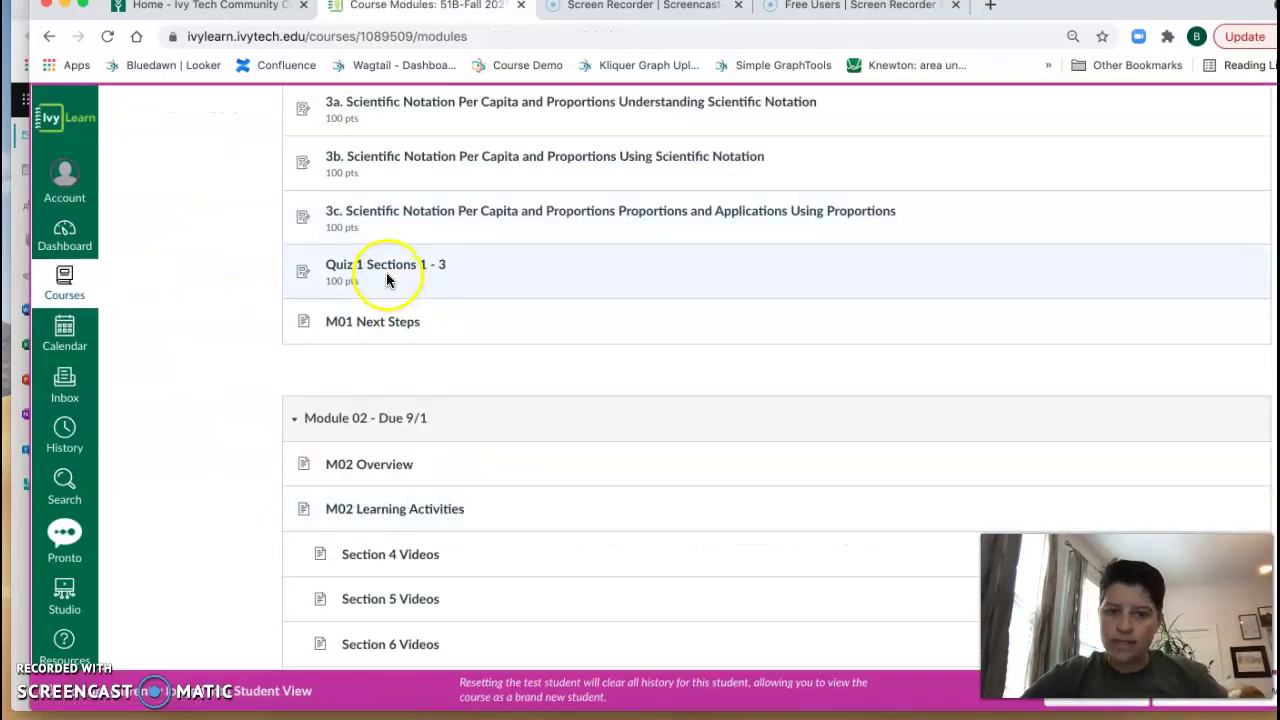
pyautogui.click(386, 268)
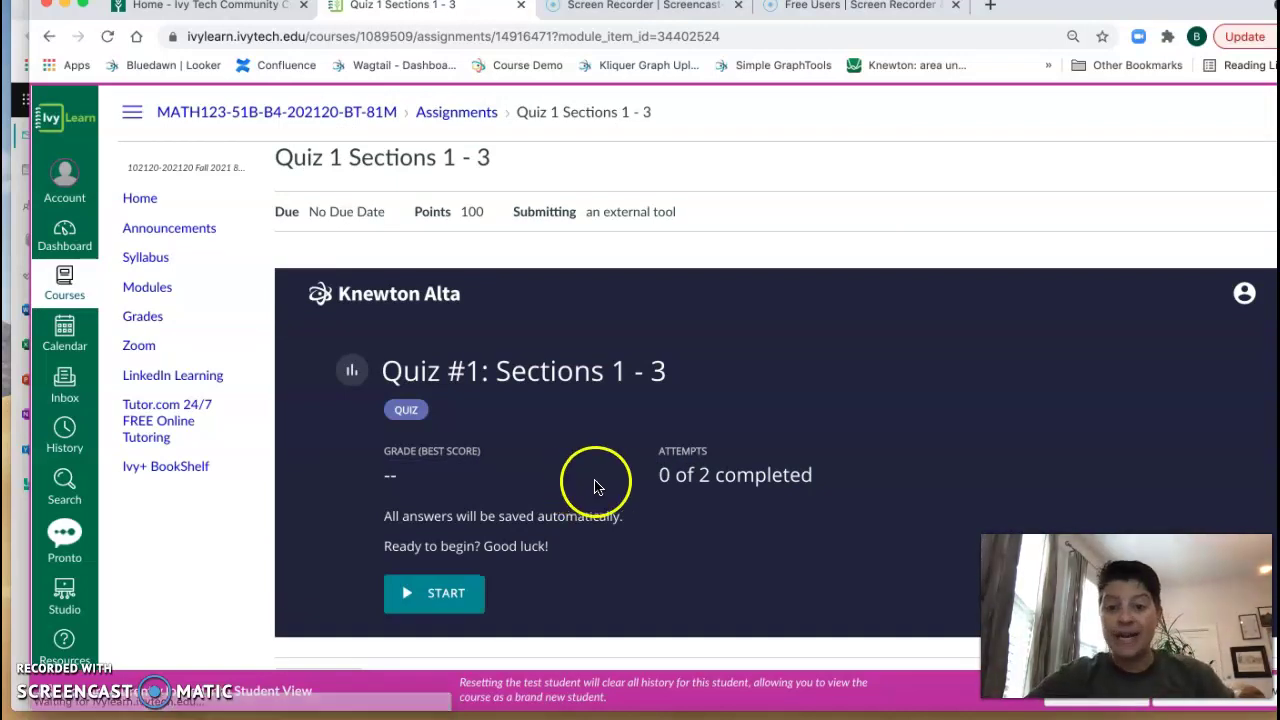
# - Examine the allowed attempts, results area, and assessment details of Quiz 1 Sections 1 - 3
pyautogui.moveTo(658, 487); pyautogui.dragTo(842, 476)
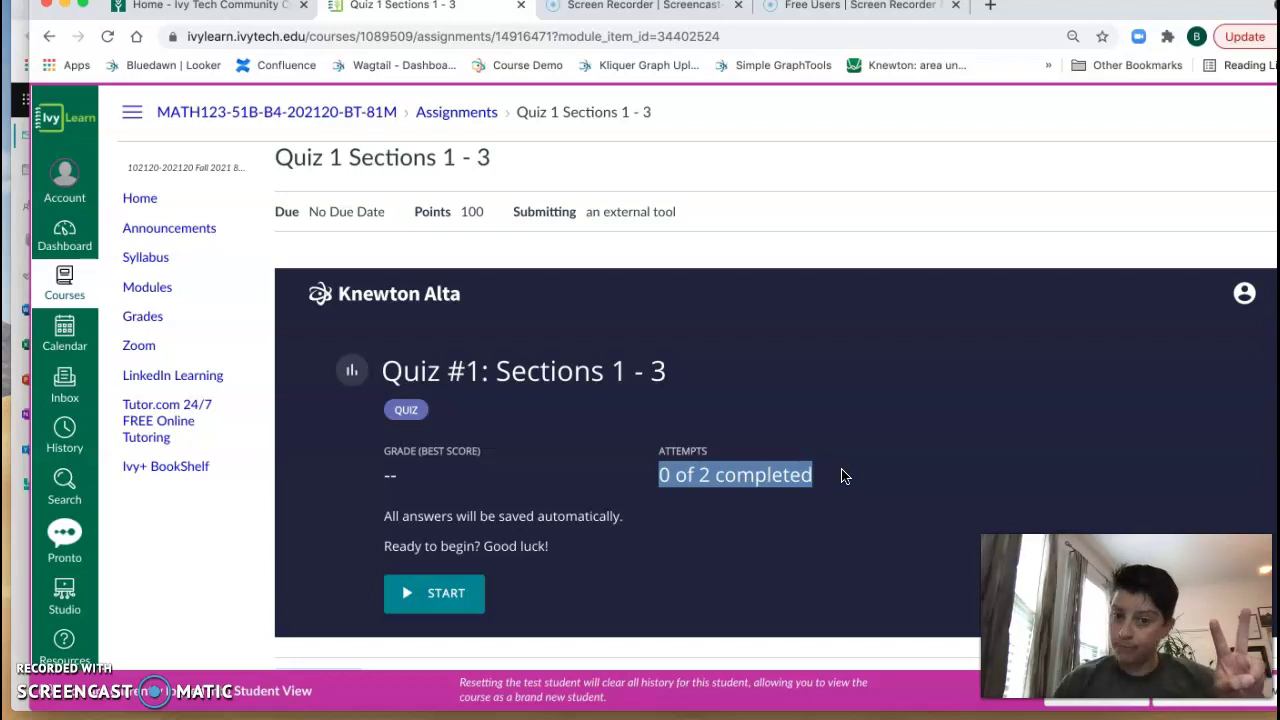
pyautogui.scroll(-1, 842, 476)
pyautogui.scroll(-5, 842, 475)
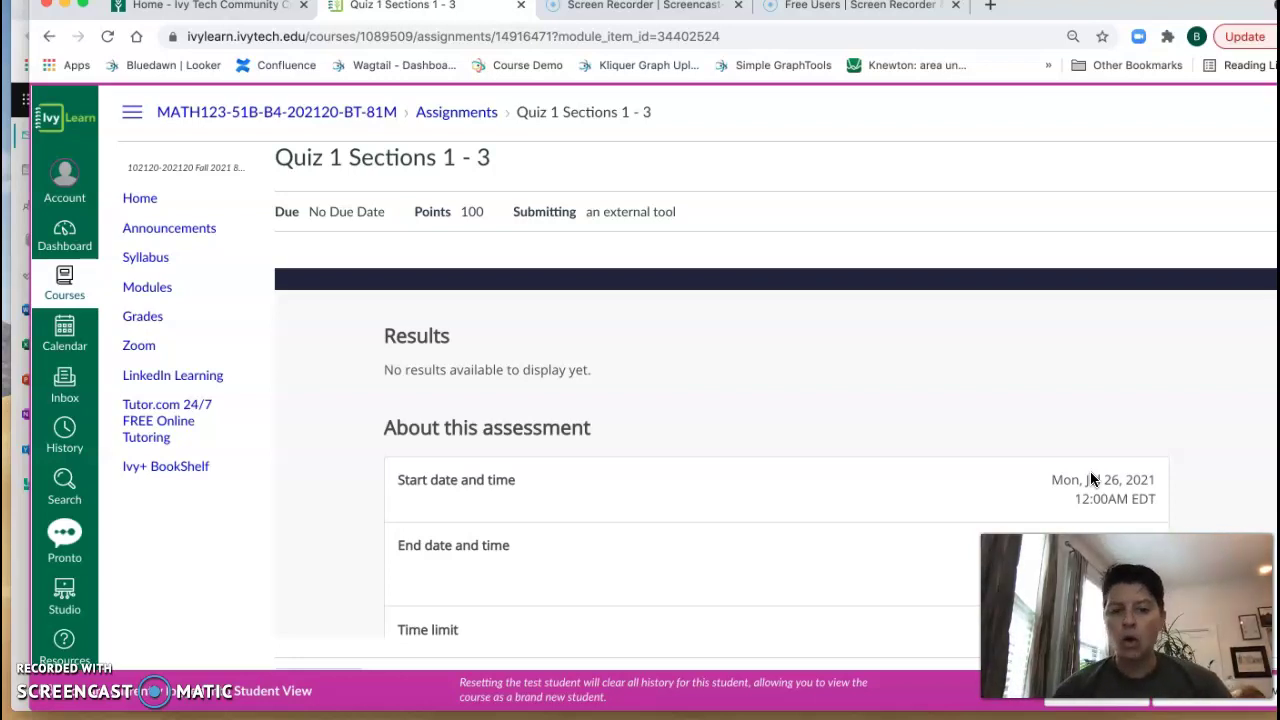
pyautogui.scroll(1, 1092, 480)
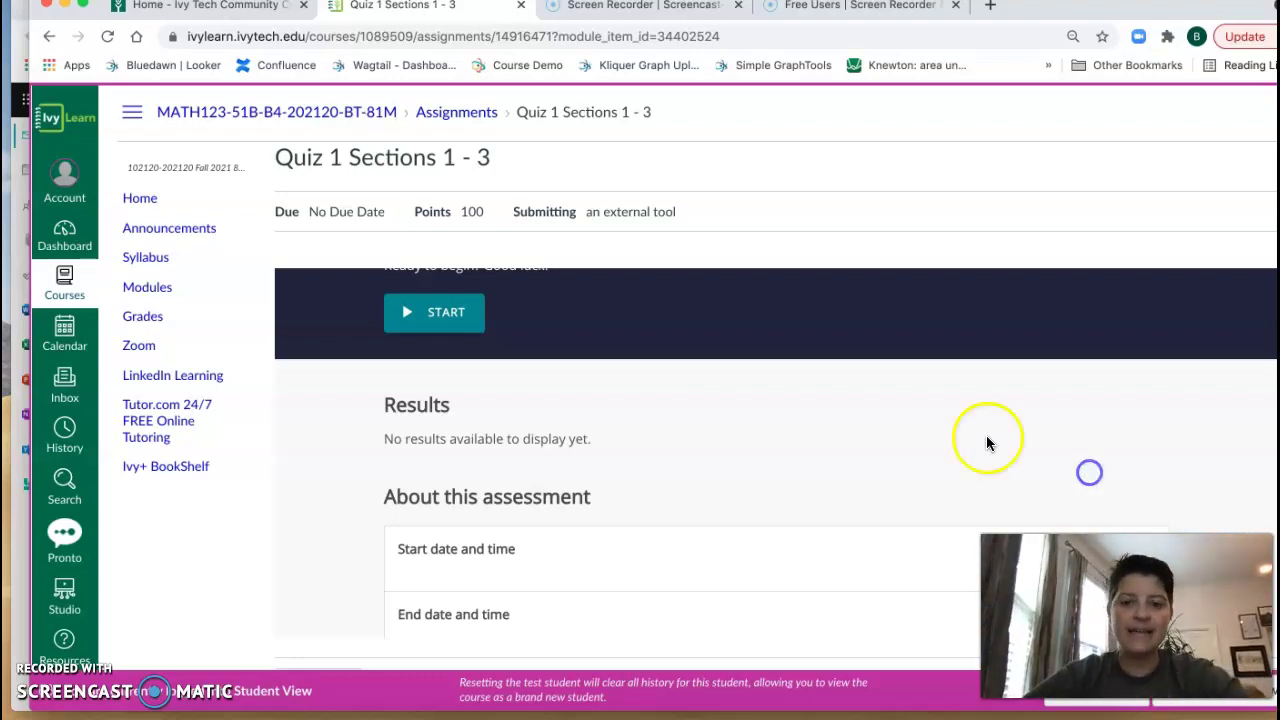
pyautogui.scroll(2, 888, 443)
pyautogui.scroll(2, 888, 443)
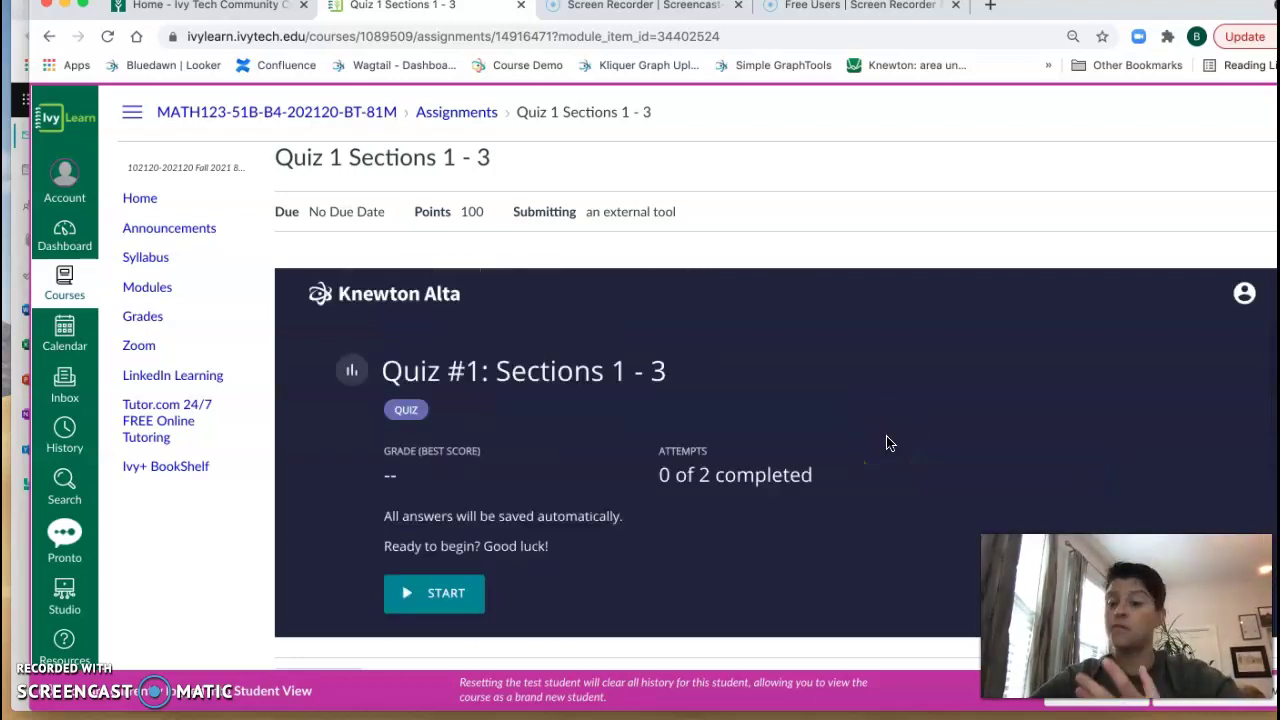